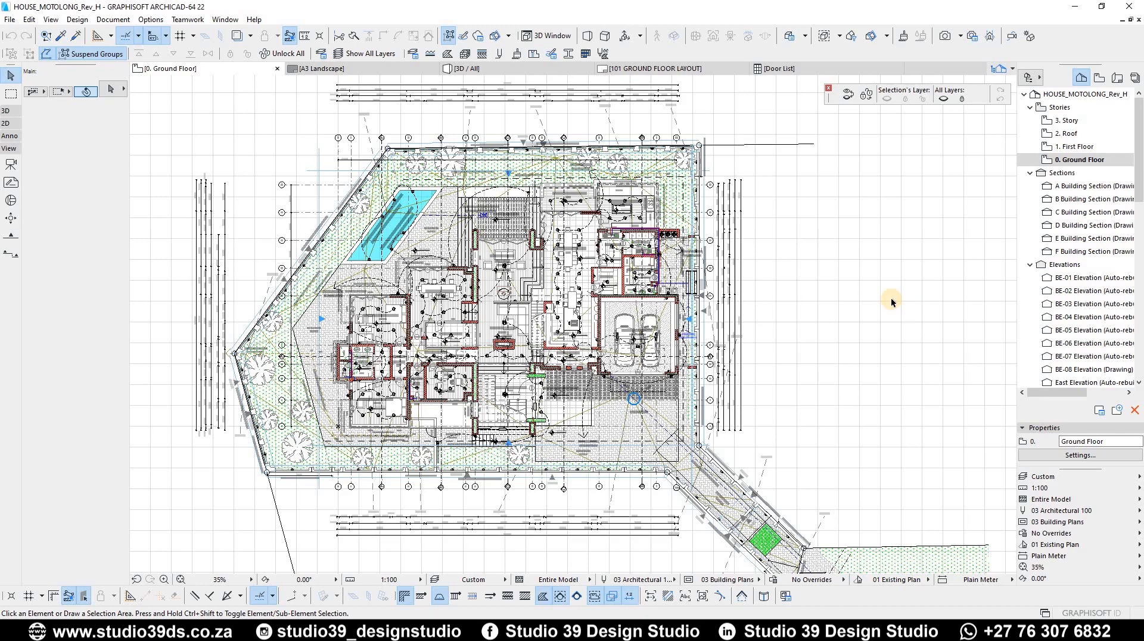
Show the house model in 3D and orbit around to inspect its entrance side
key("F3")
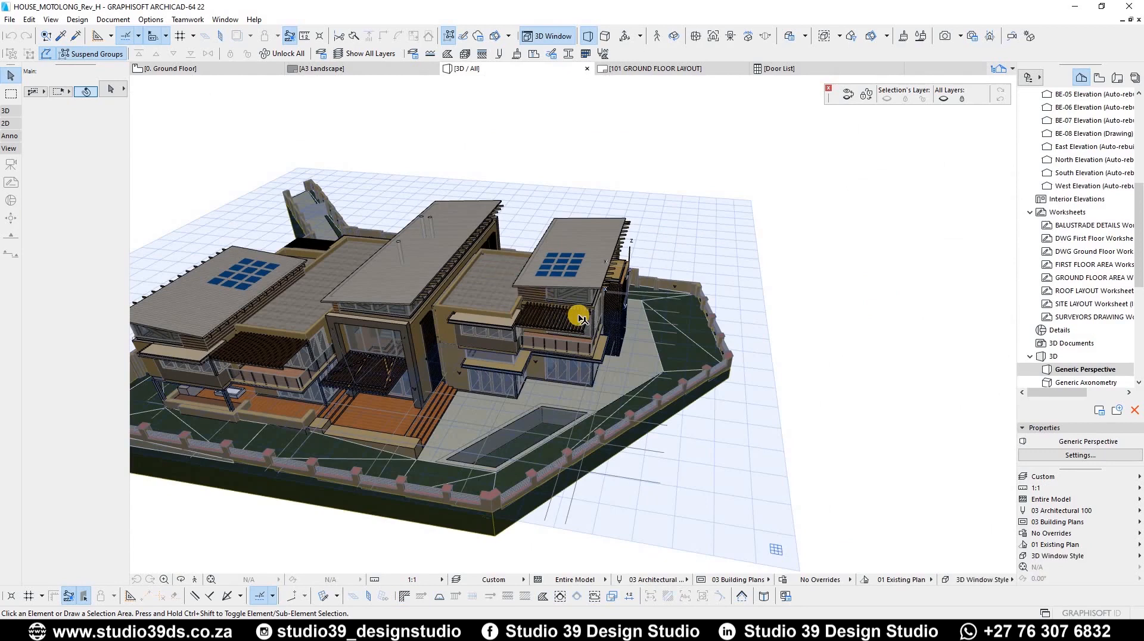
key("o")
left_click_drag(685, 242, 458, 309)
scroll(484, 262, "up", 4)
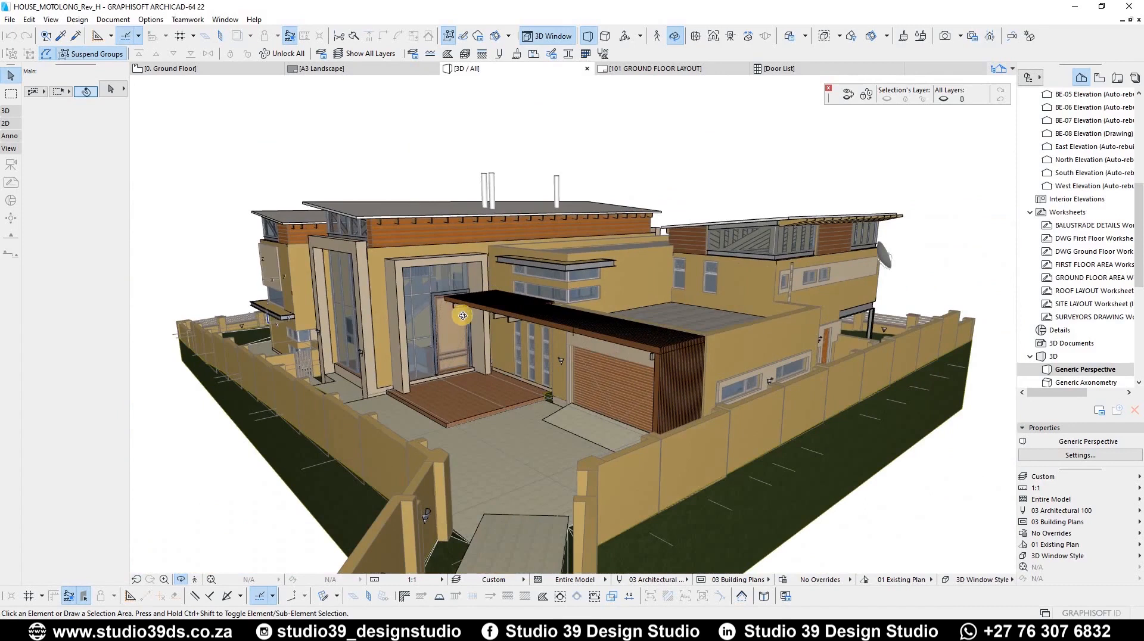
Open the 101 GROUND FLOOR LAYOUT sheet from the layout book and examine its plan and title block
left_click(1116, 80)
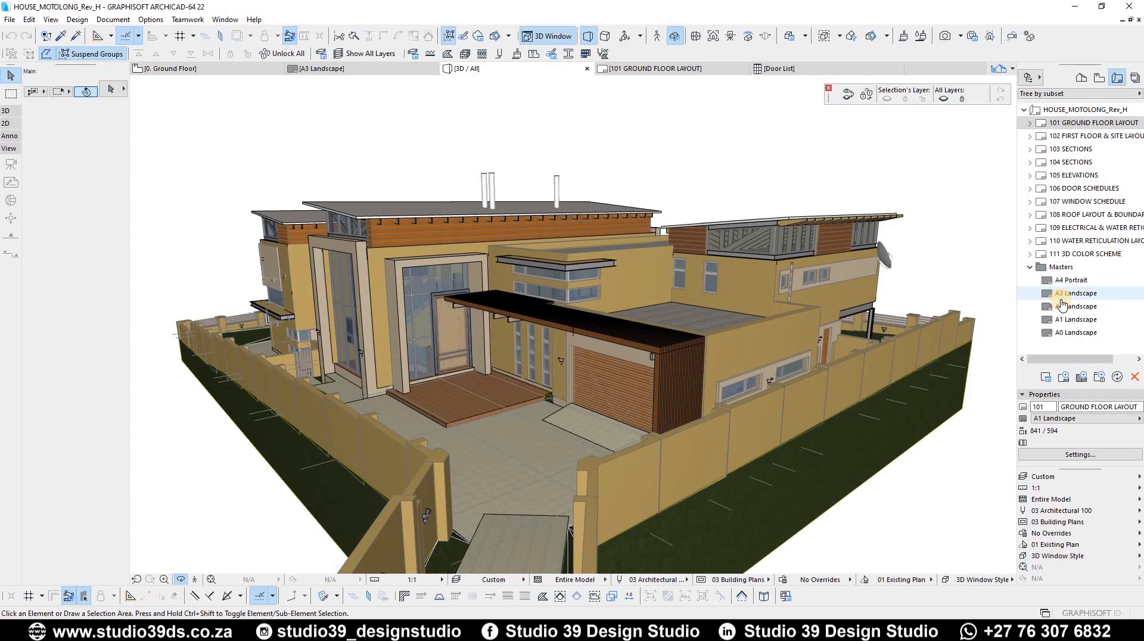
double_click(1075, 124)
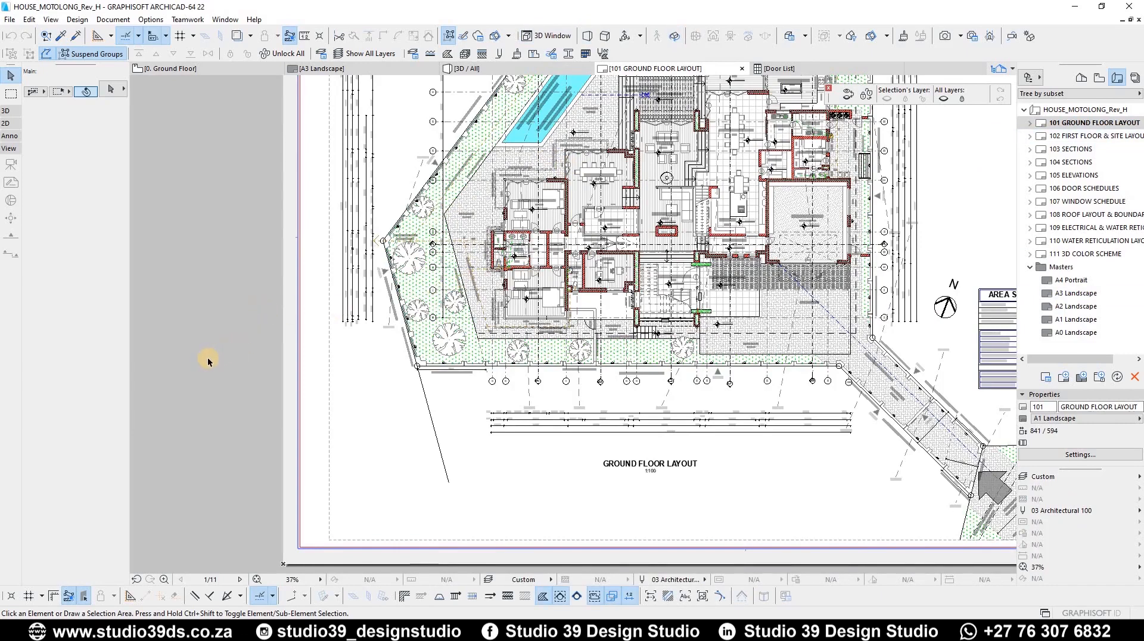
scroll(467, 357, "down", 4)
scroll(646, 449, "up", 6)
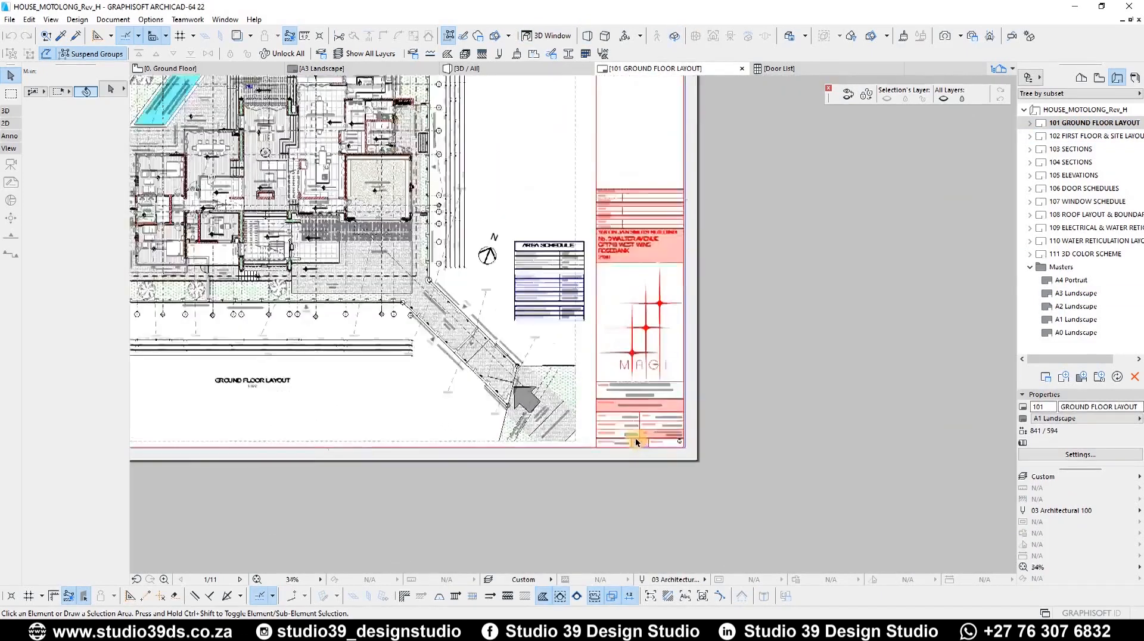
scroll(608, 378, "down", 8)
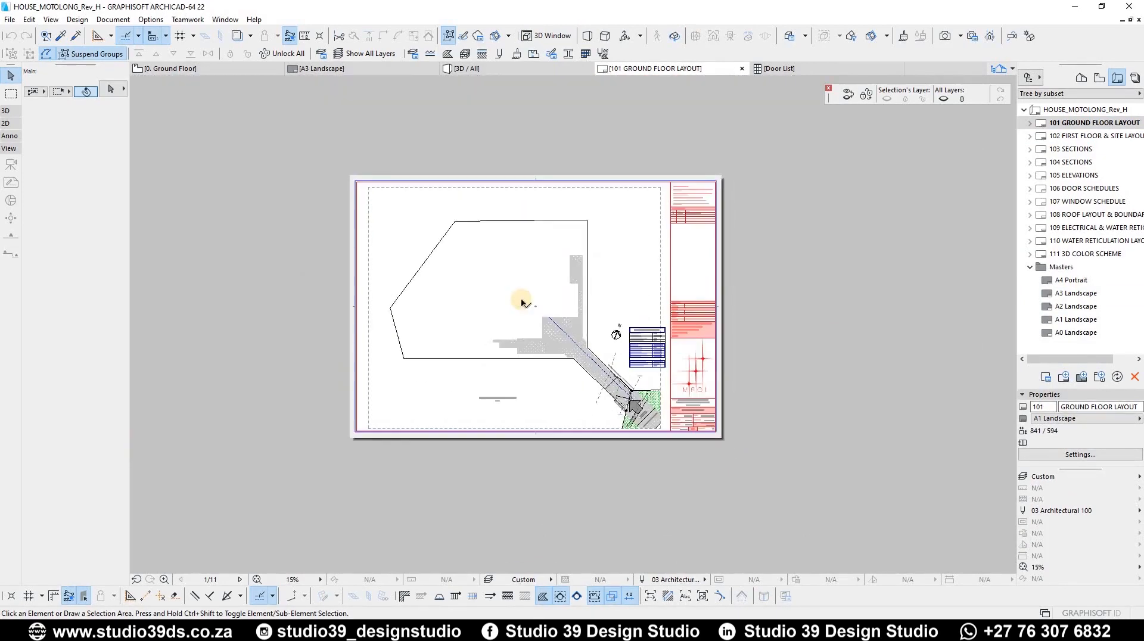
scroll(516, 302, "up", 2)
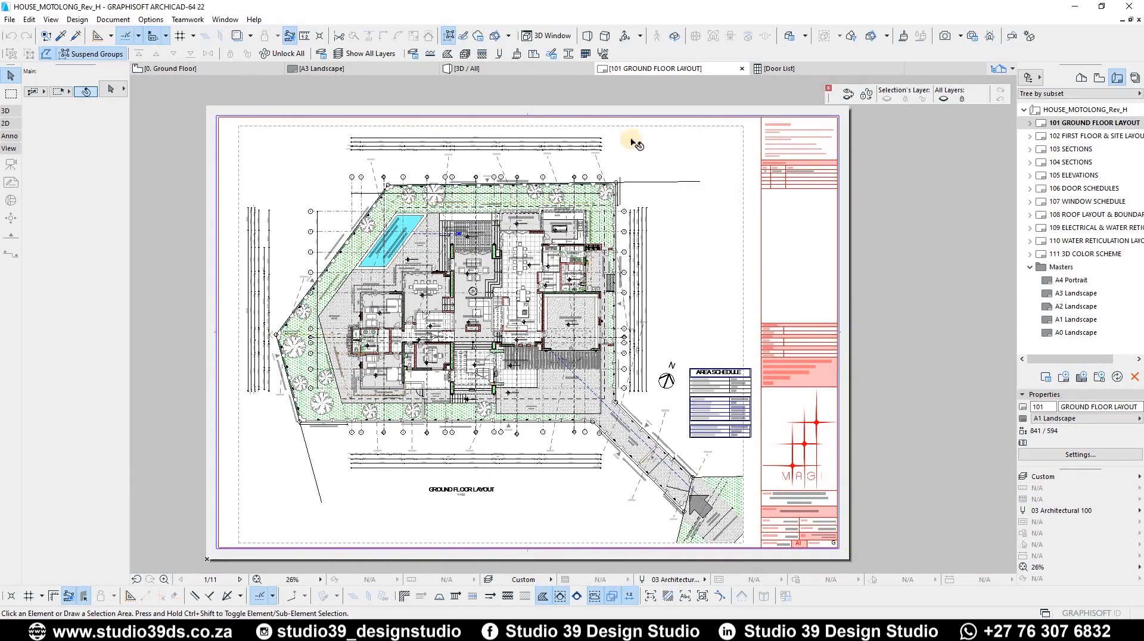
Go through layouts 102 to 106 and examine the curtain wall schedule on the 106 DOOR SCHEDULES sheet
double_click(1090, 136)
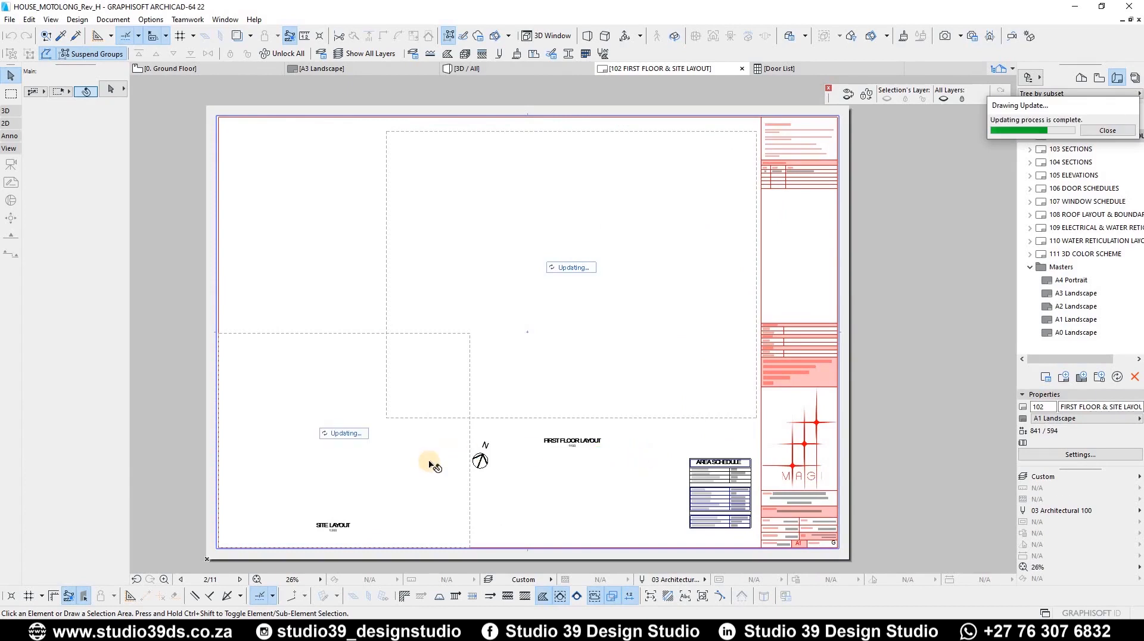
double_click(1070, 150)
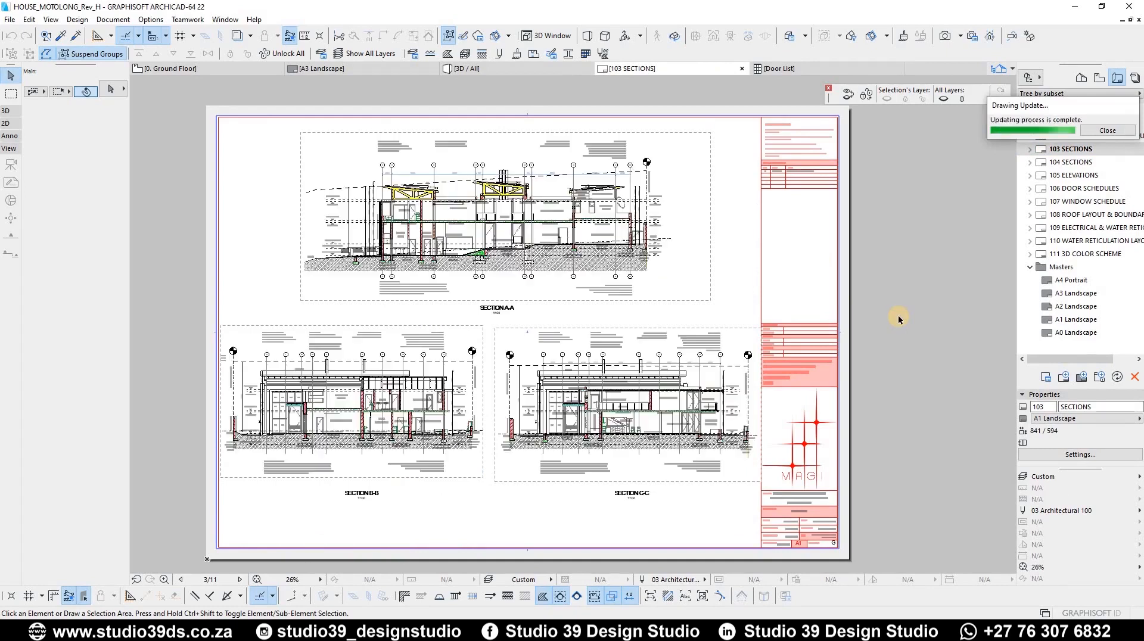
double_click(1071, 162)
double_click(1078, 175)
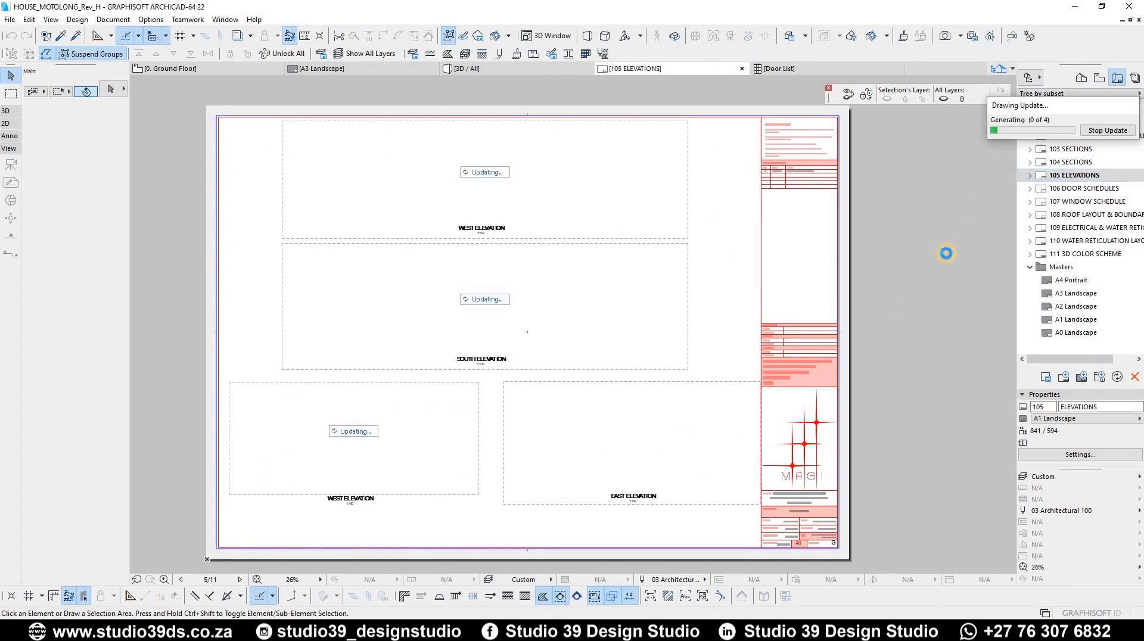
double_click(1075, 188)
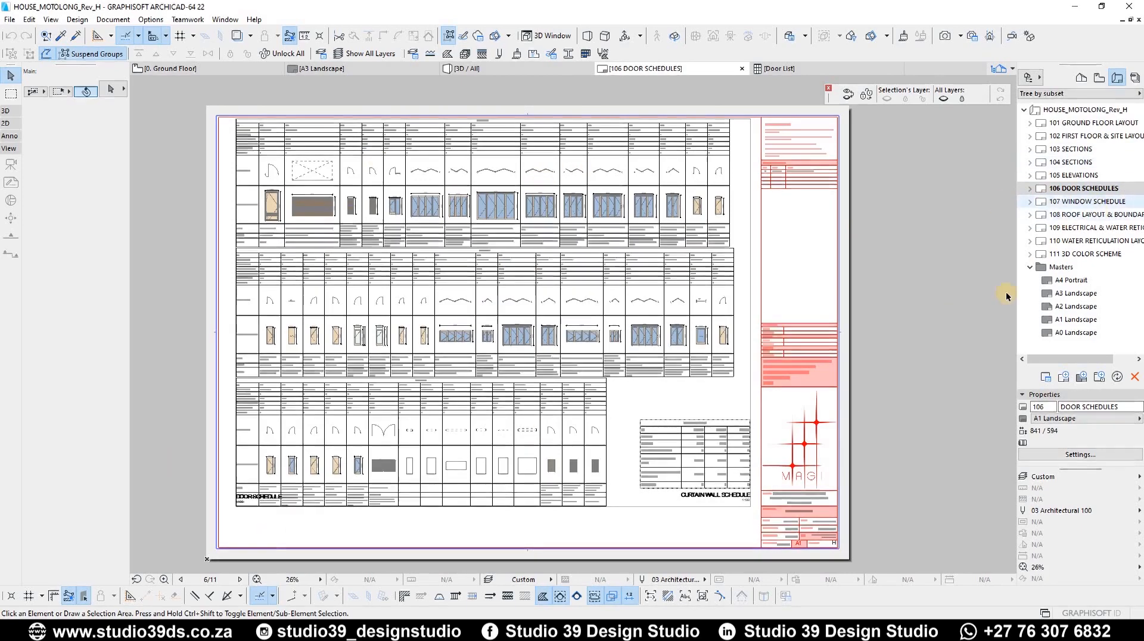
scroll(717, 507, "up", 7)
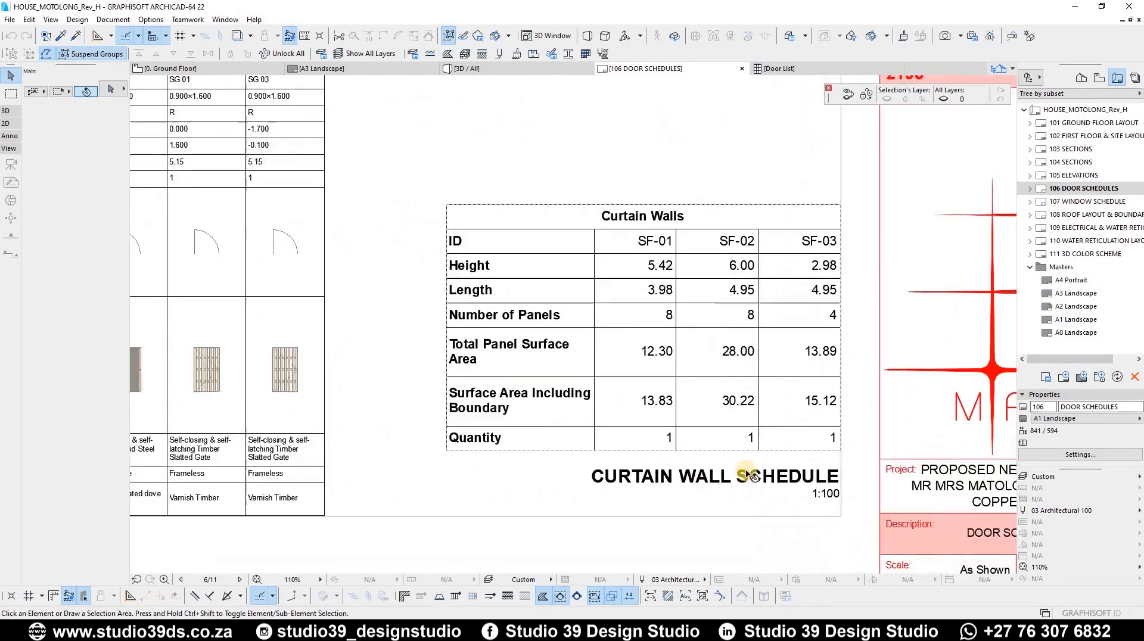
scroll(473, 339, "down", 10)
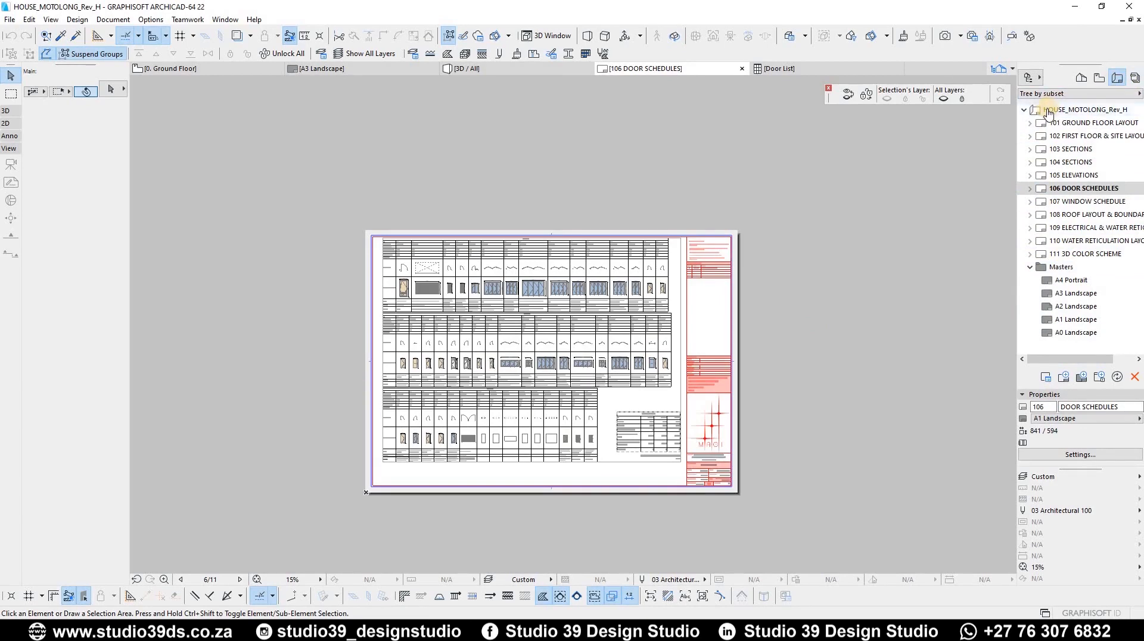
Look at the project's publisher sets in the navigator and return to the layout book
left_click(1051, 109)
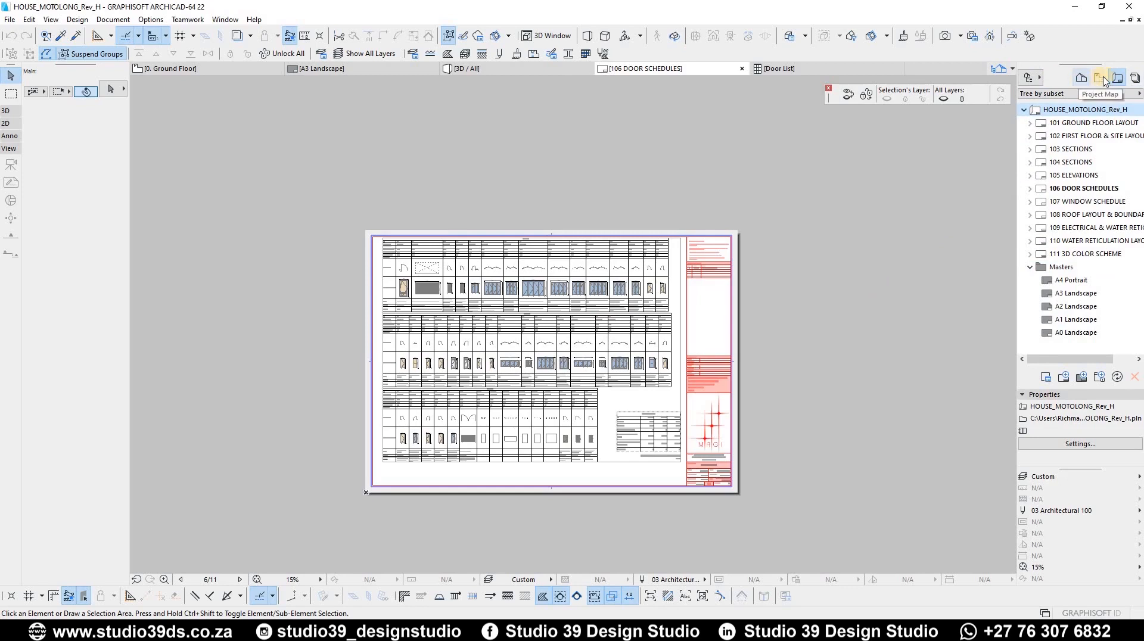
left_click(1133, 79)
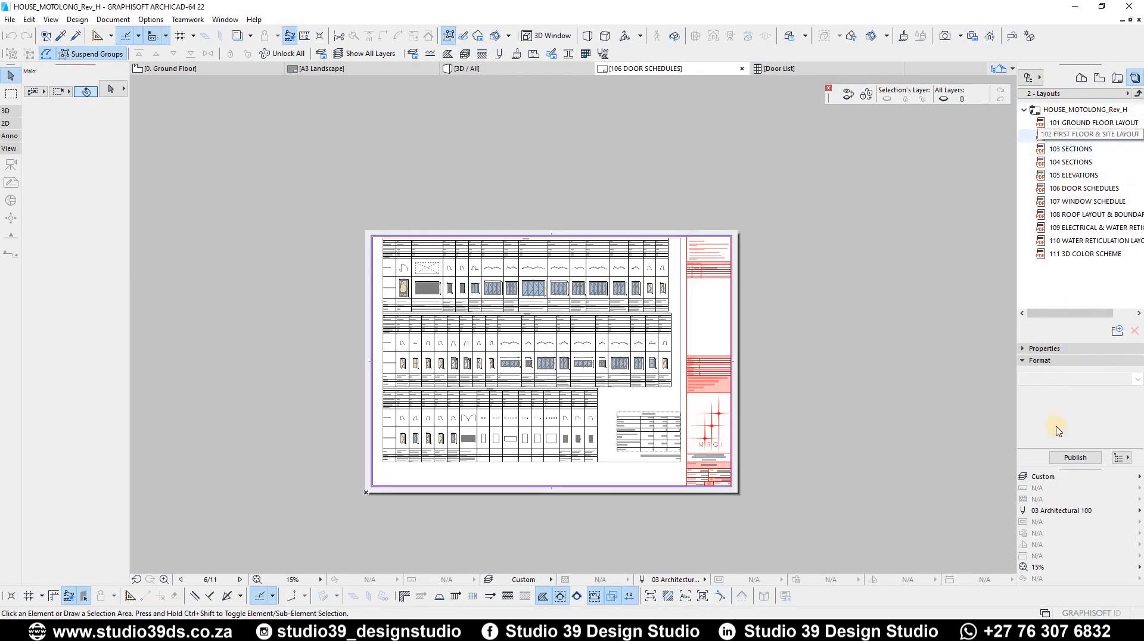
left_click(1117, 79)
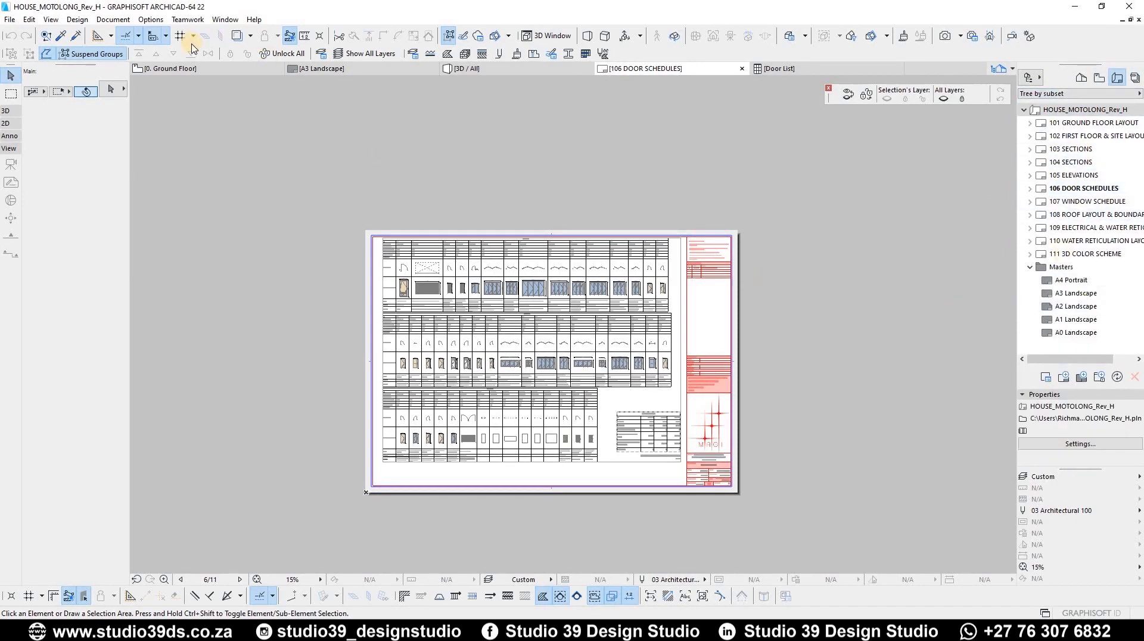
Open the Publisher organizer and widen it so the full layout names are readable
left_click(116, 21)
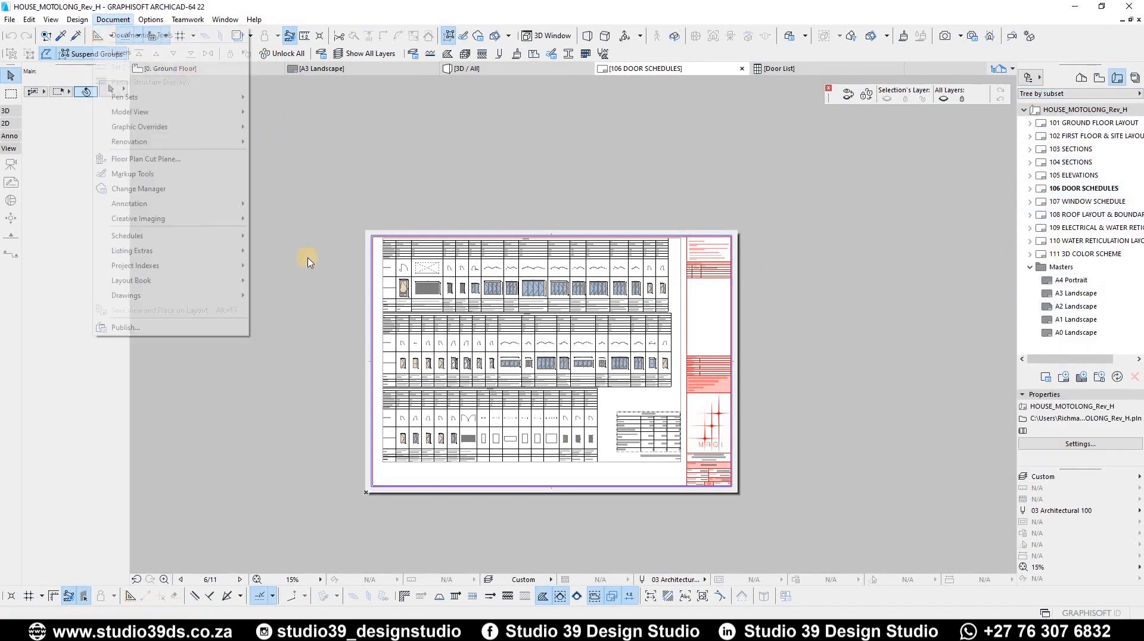
left_click(188, 328)
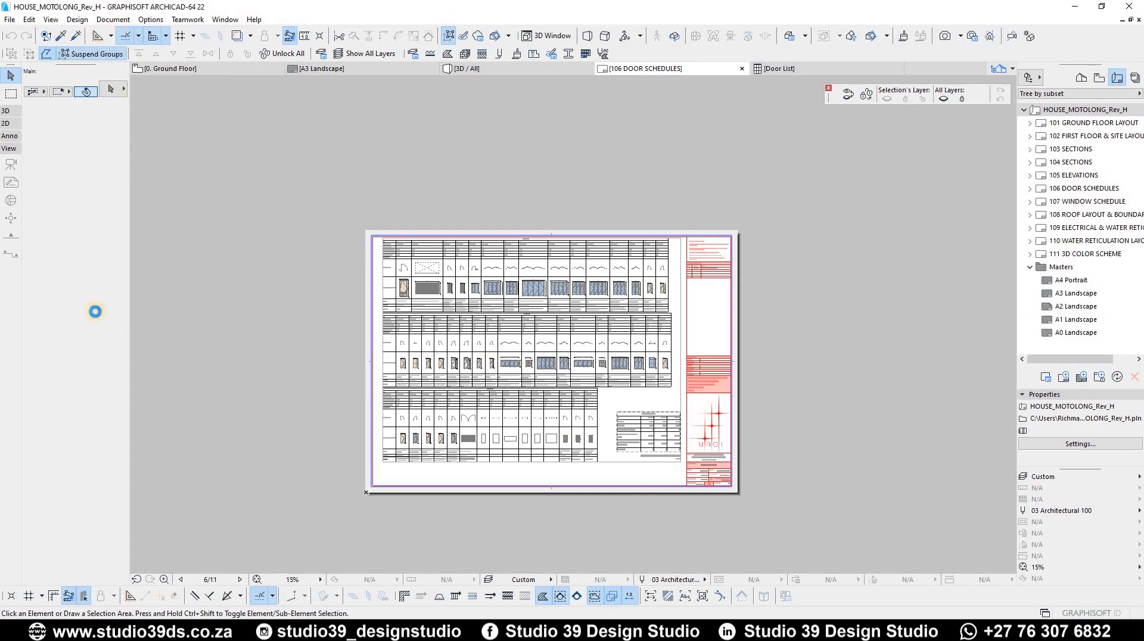
left_click(113, 19)
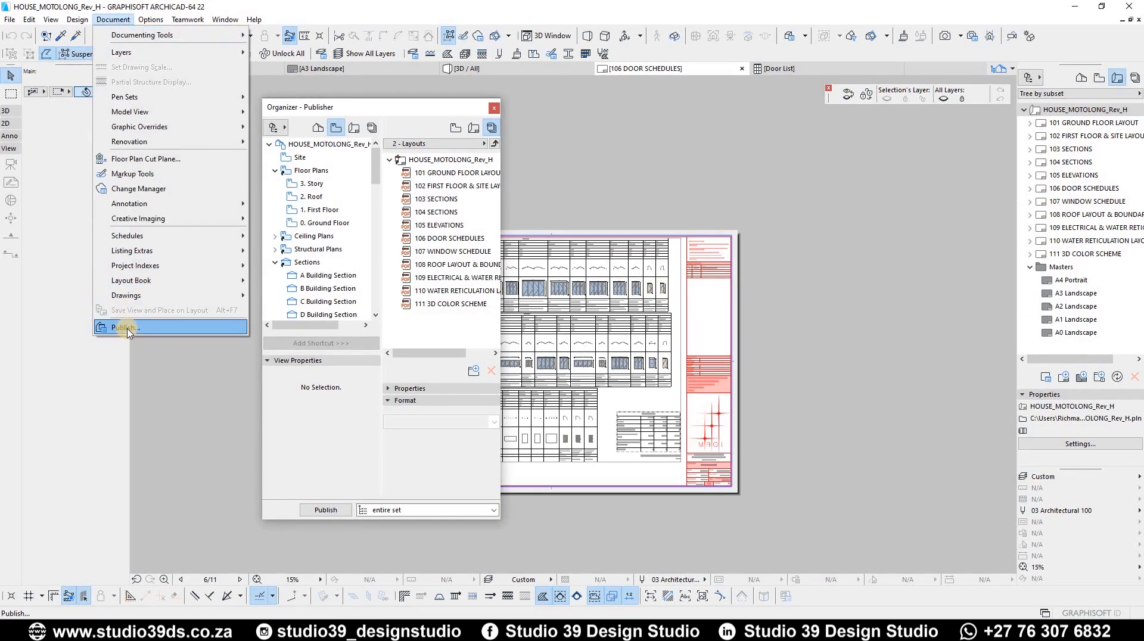
left_click(369, 413)
left_click_drag(500, 225, 754, 216)
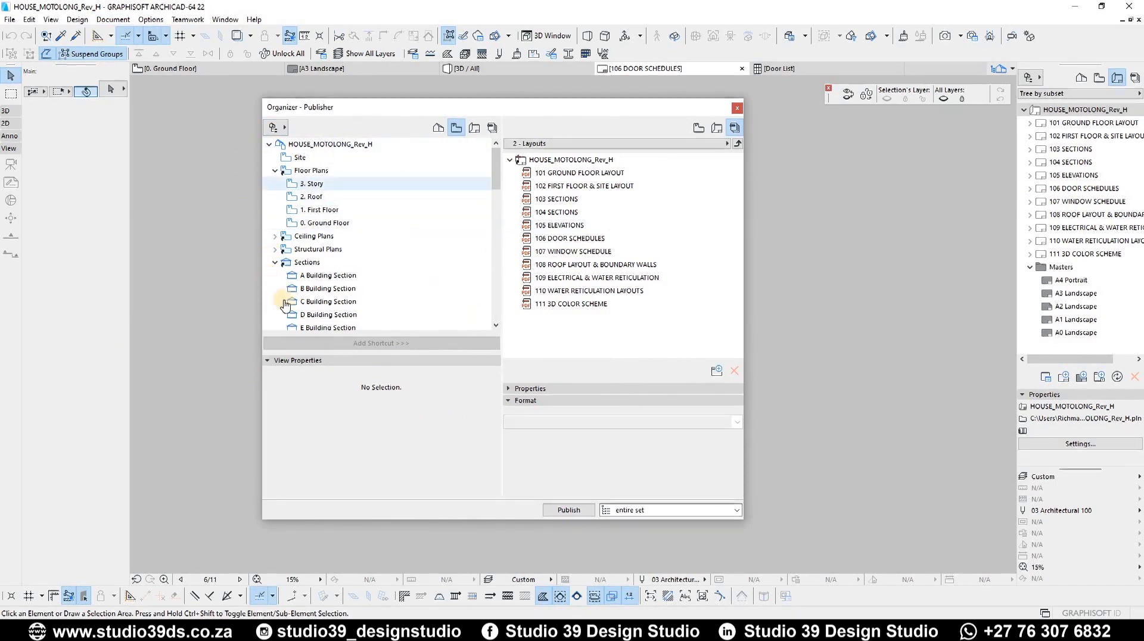
Add a shortcut to the 106 DOOR SCHEDULES layout to the 2 - Layouts publisher set
left_click(474, 128)
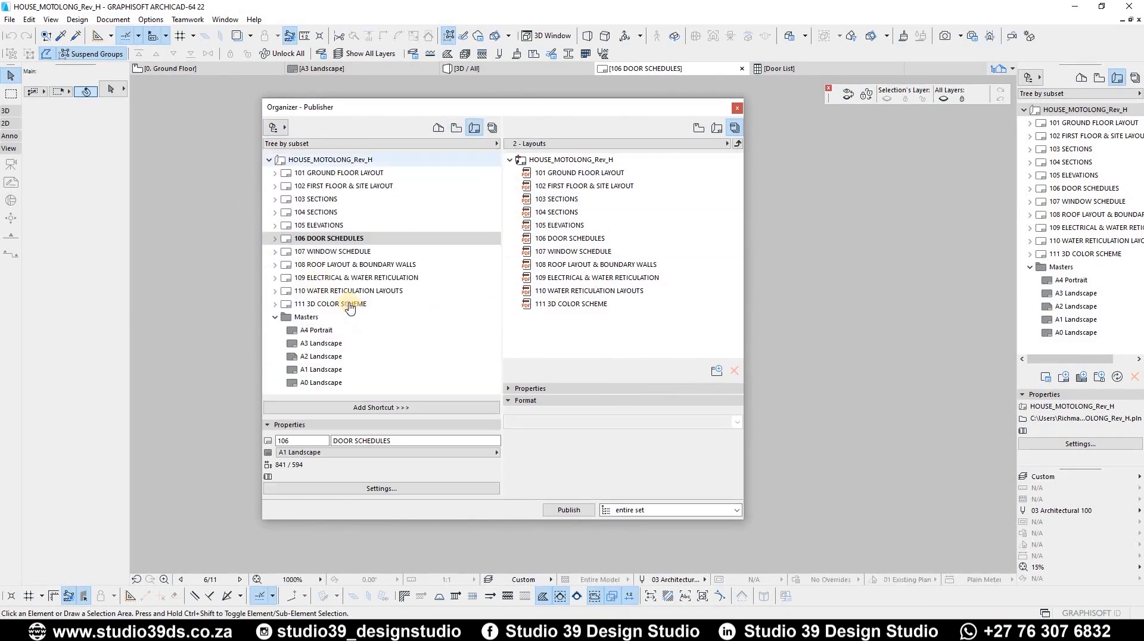
right_click(309, 239)
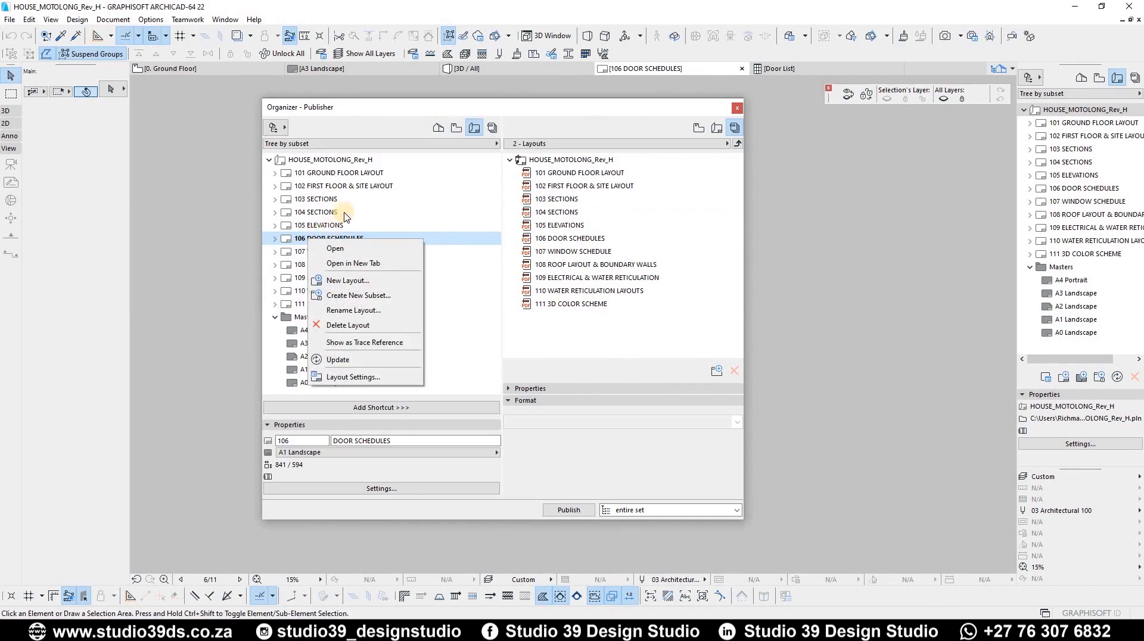
left_click(348, 236)
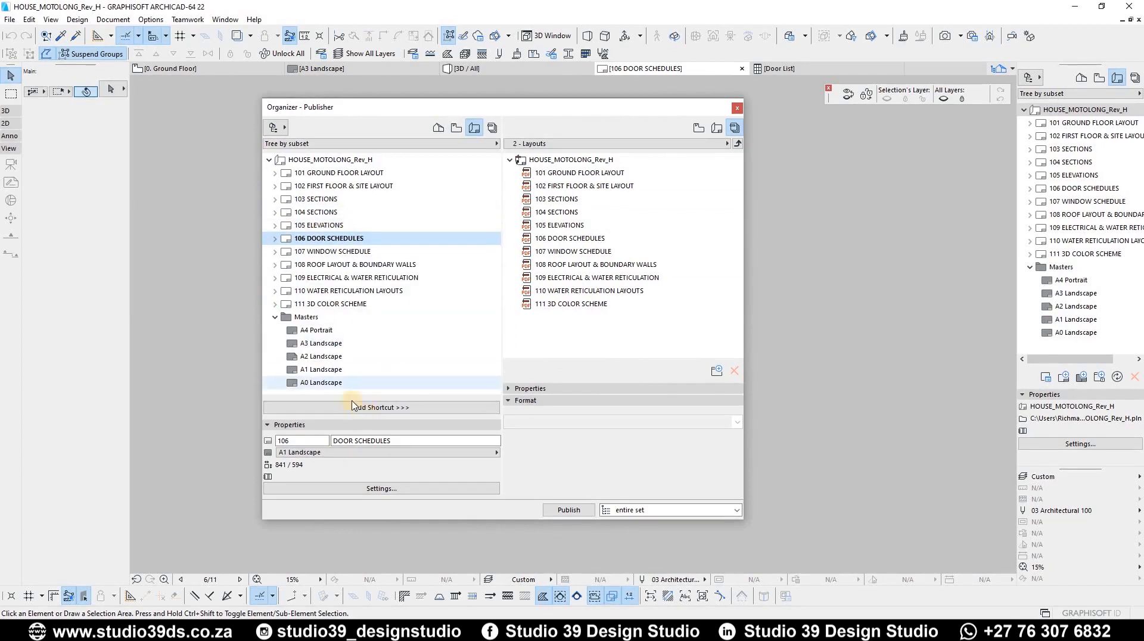
left_click(381, 408)
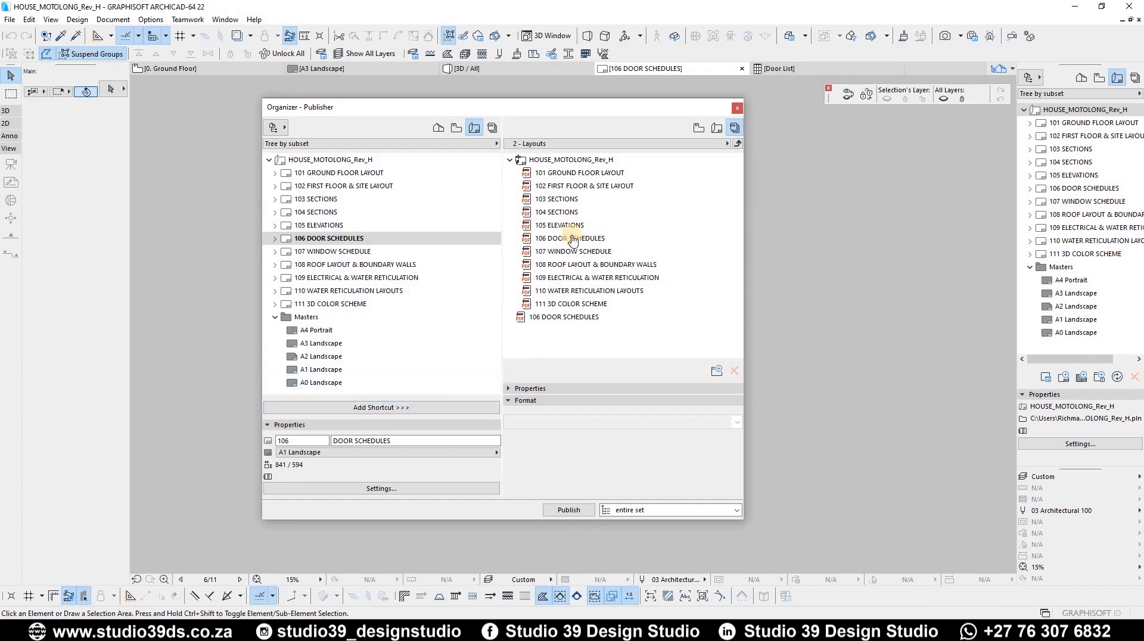
Switch to the 1 - Views publisher set and delete its existing items: layouts 106, 107, 109 and 110
left_click(734, 130)
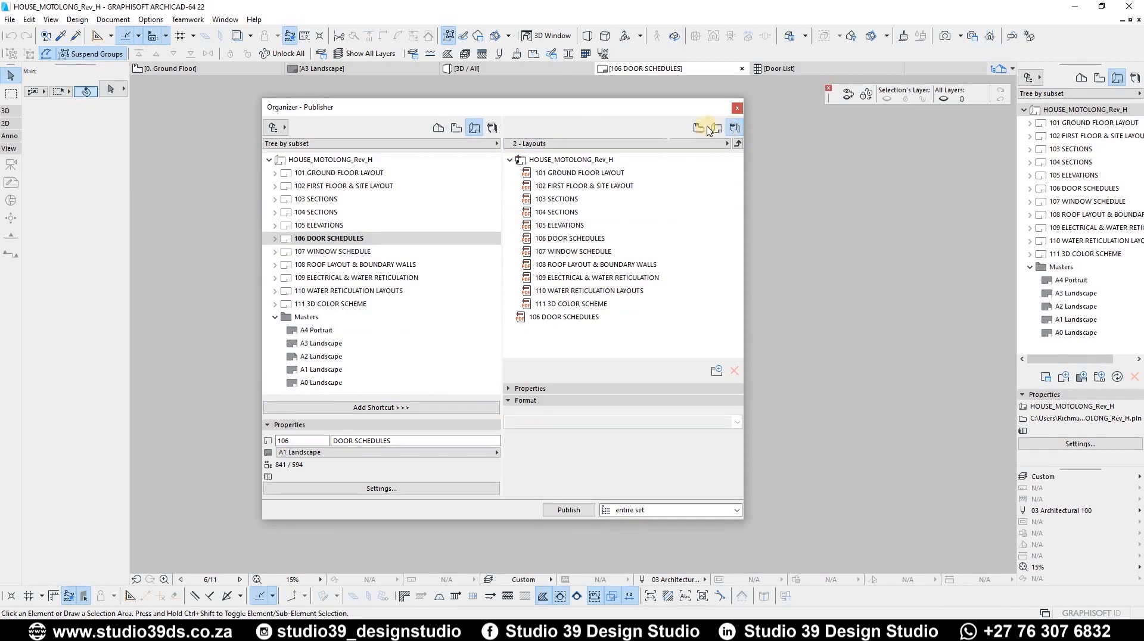
left_click(652, 144)
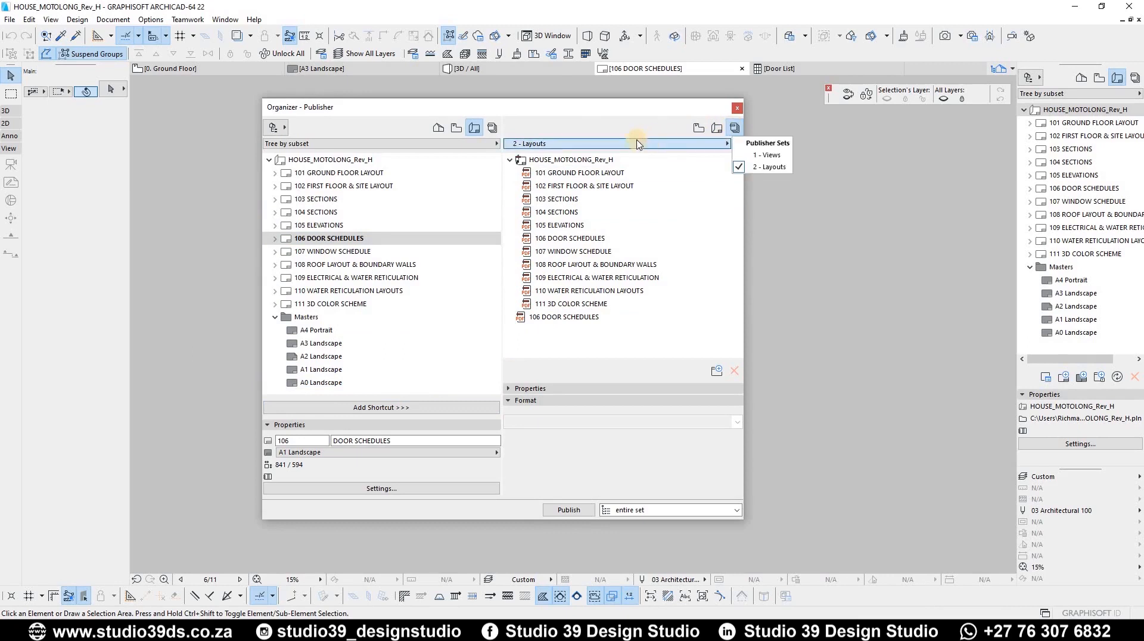
left_click(763, 155)
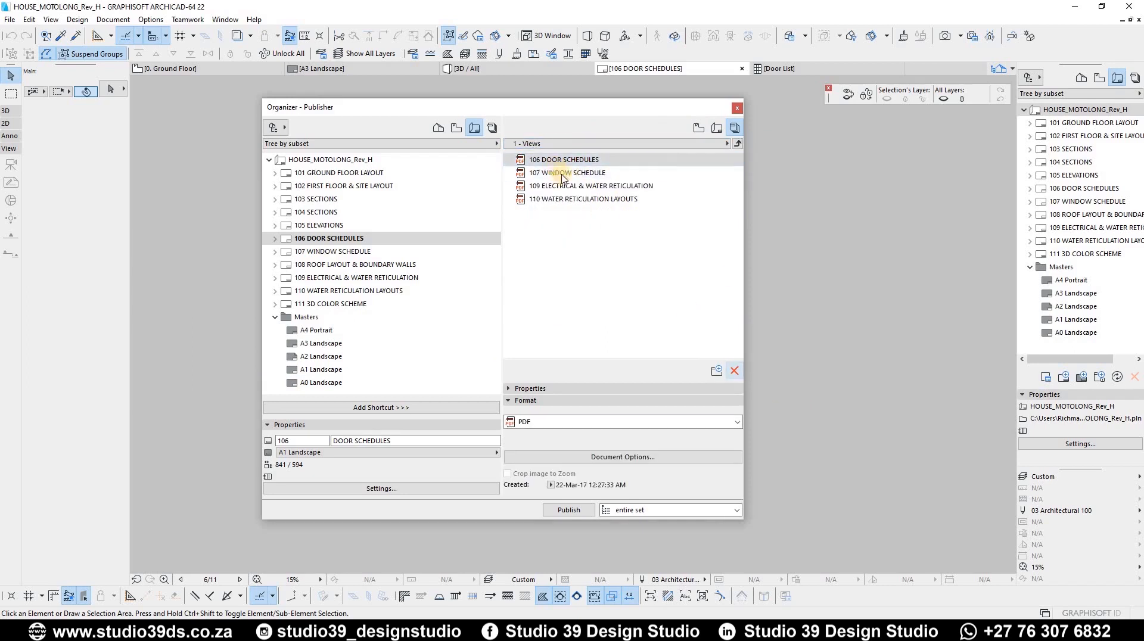
left_click(734, 371)
left_click(685, 260)
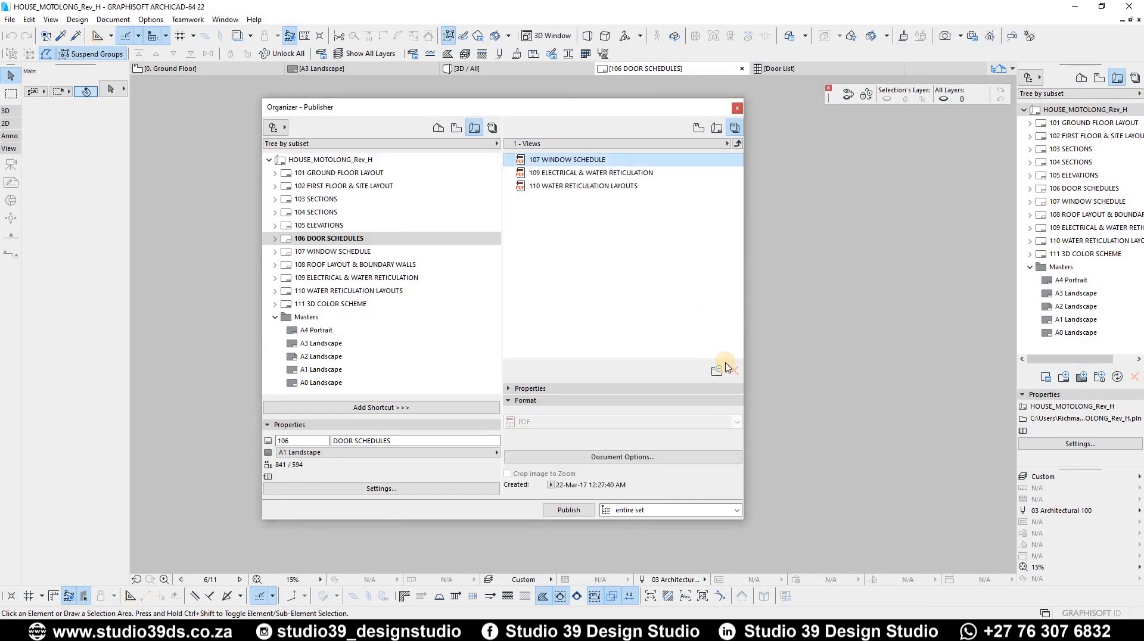
key("Delete")
left_click(686, 261)
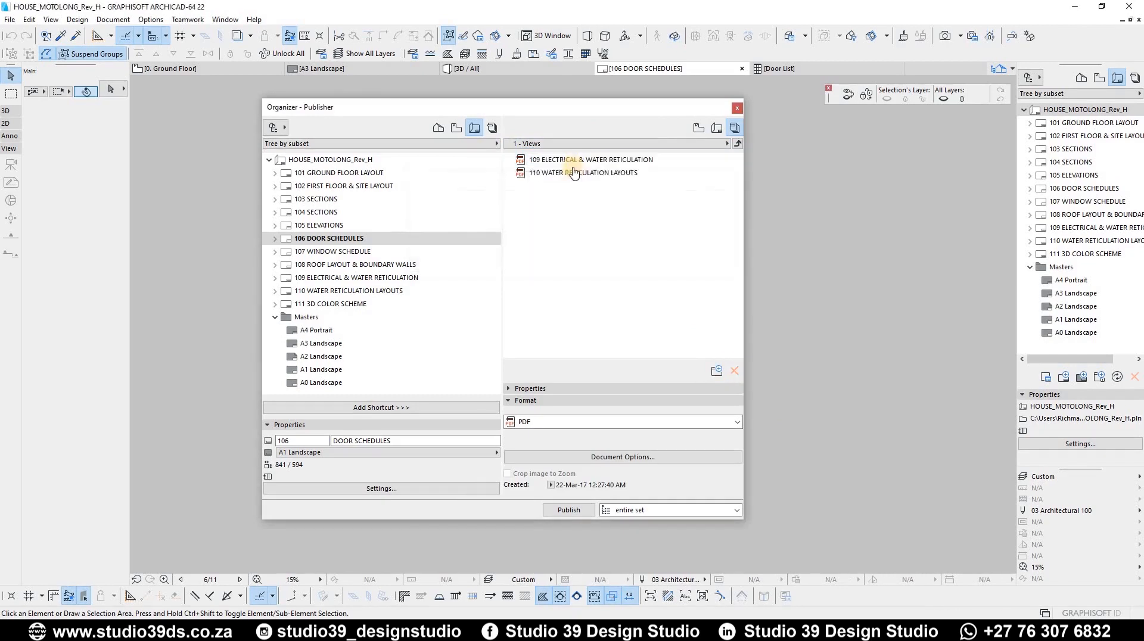
left_click(734, 370)
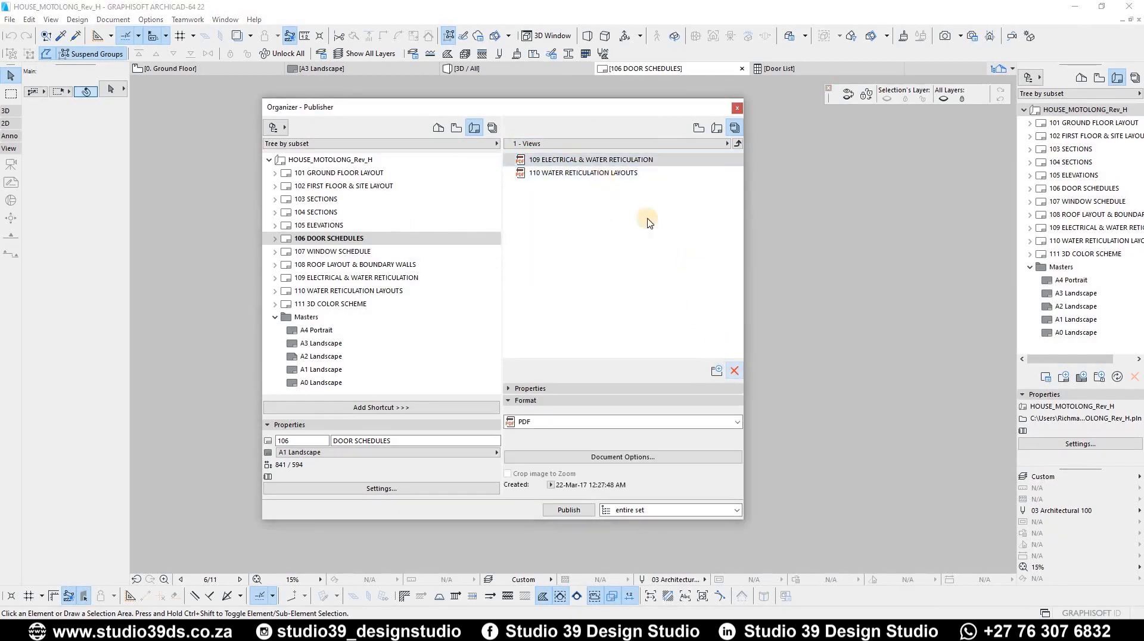
left_click(559, 164)
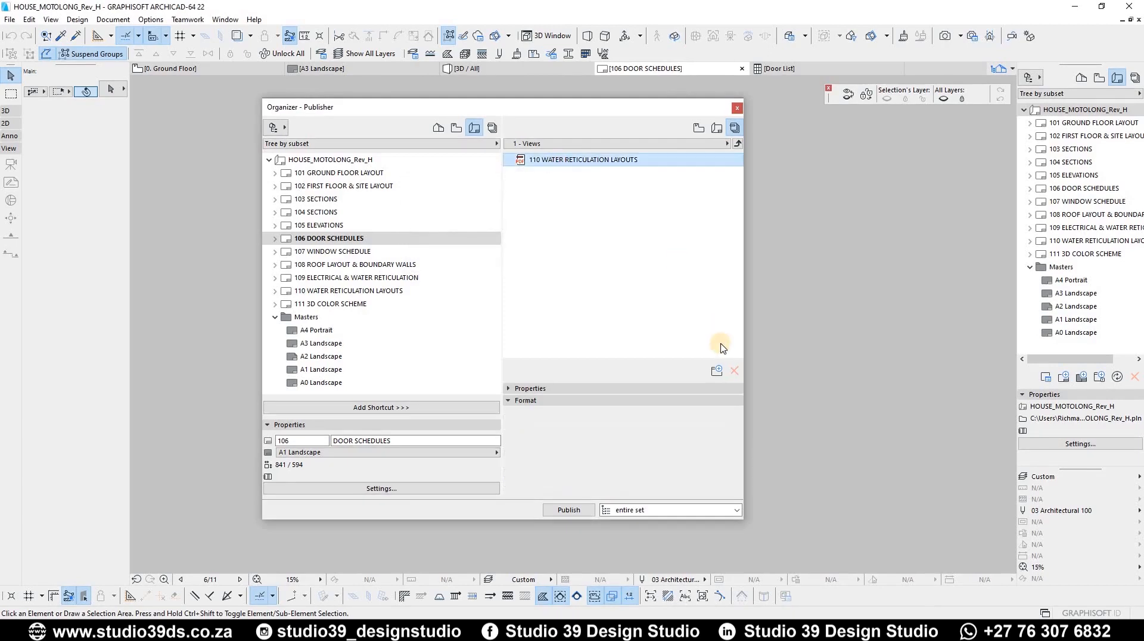
left_click(734, 370)
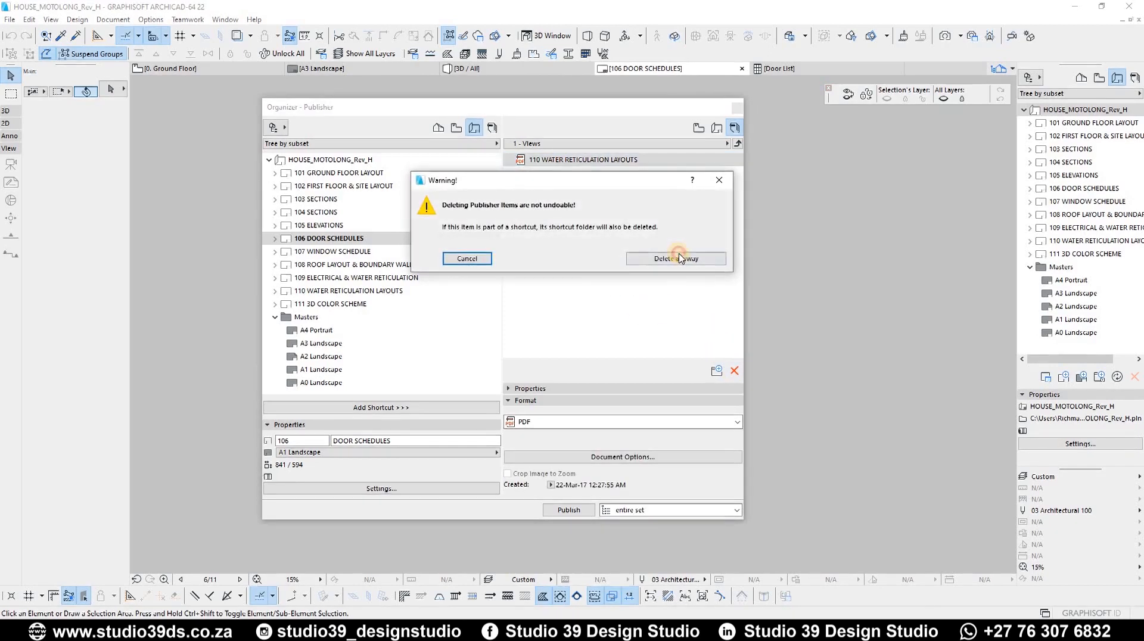
left_click(679, 257)
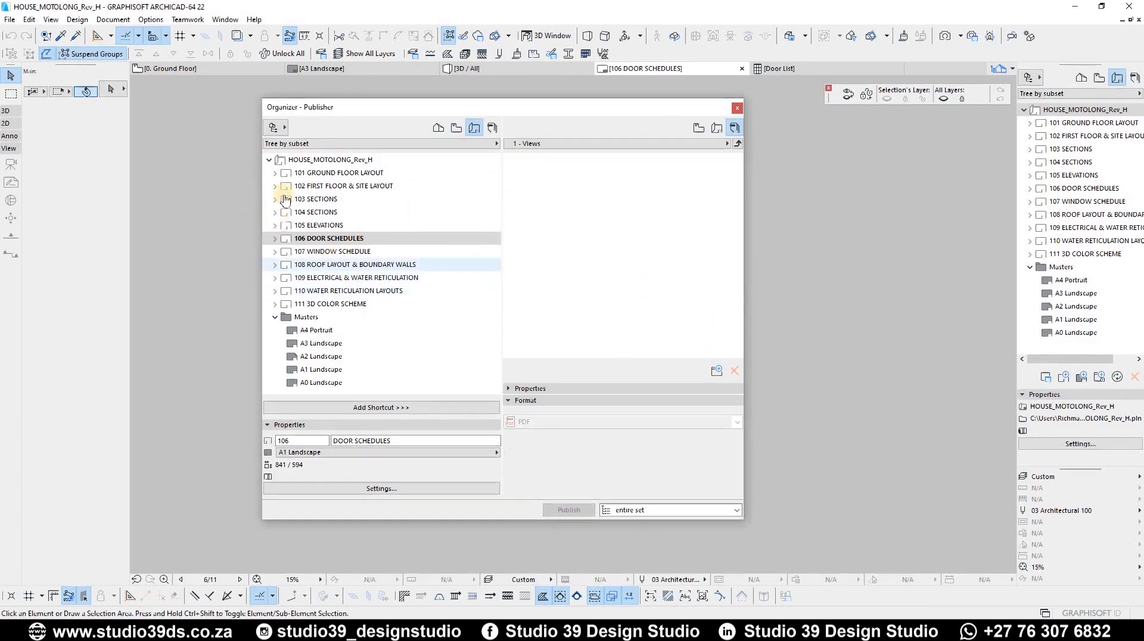
Add shortcuts to the 101 GROUND FLOOR LAYOUT and 102 FIRST FLOOR & SITE LAYOUT to the 1 - Views publisher set
left_click(300, 173)
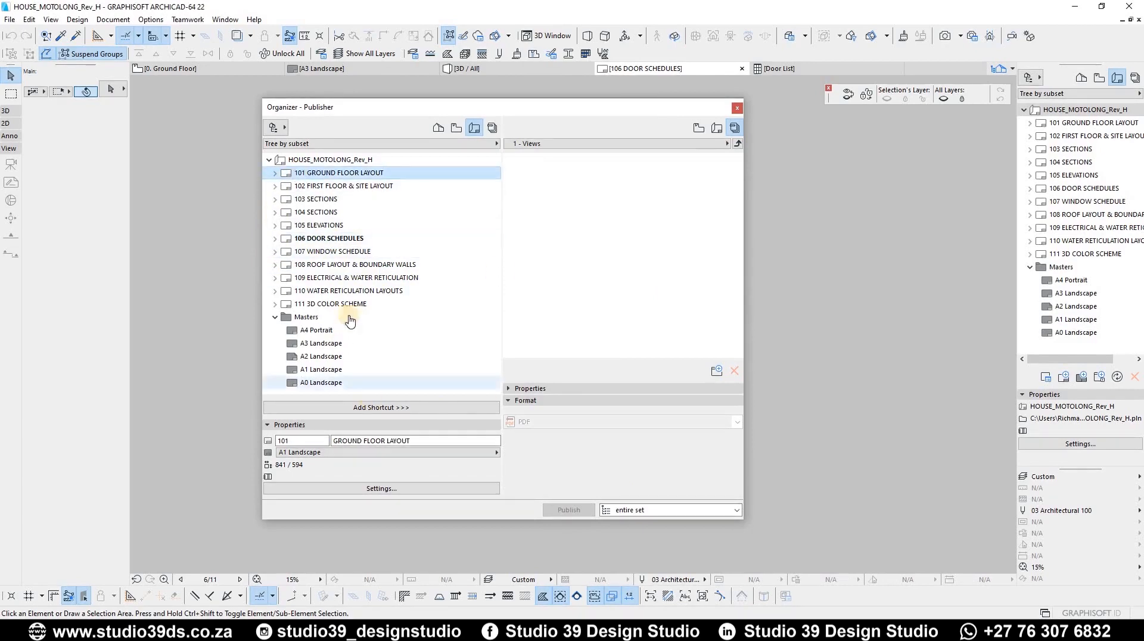
left_click(370, 408)
left_click(347, 187)
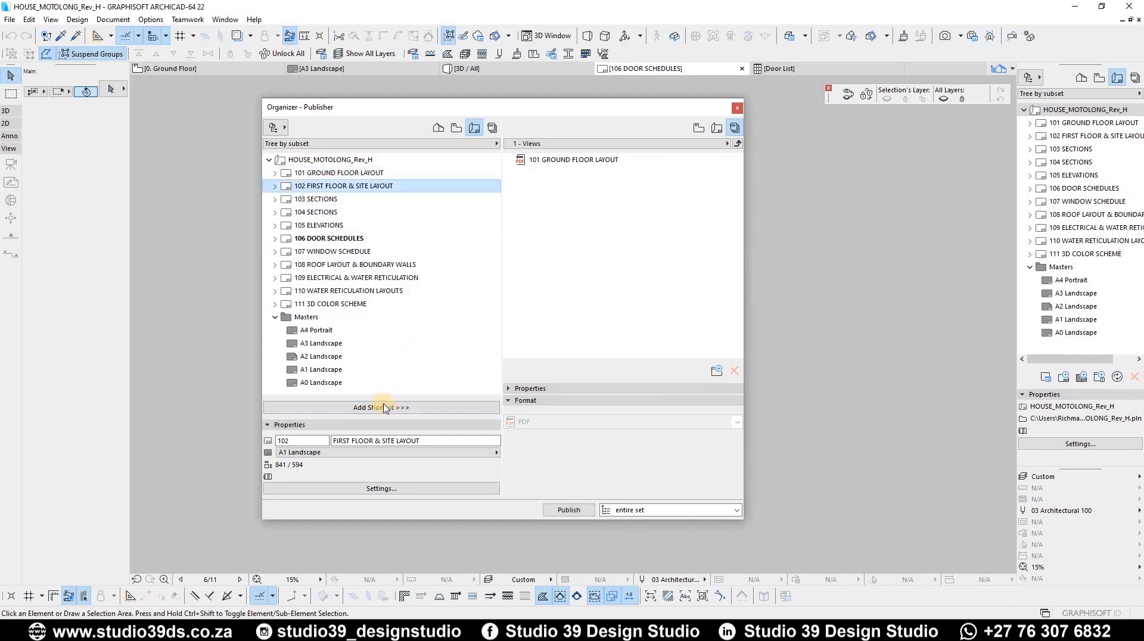
left_click(471, 408)
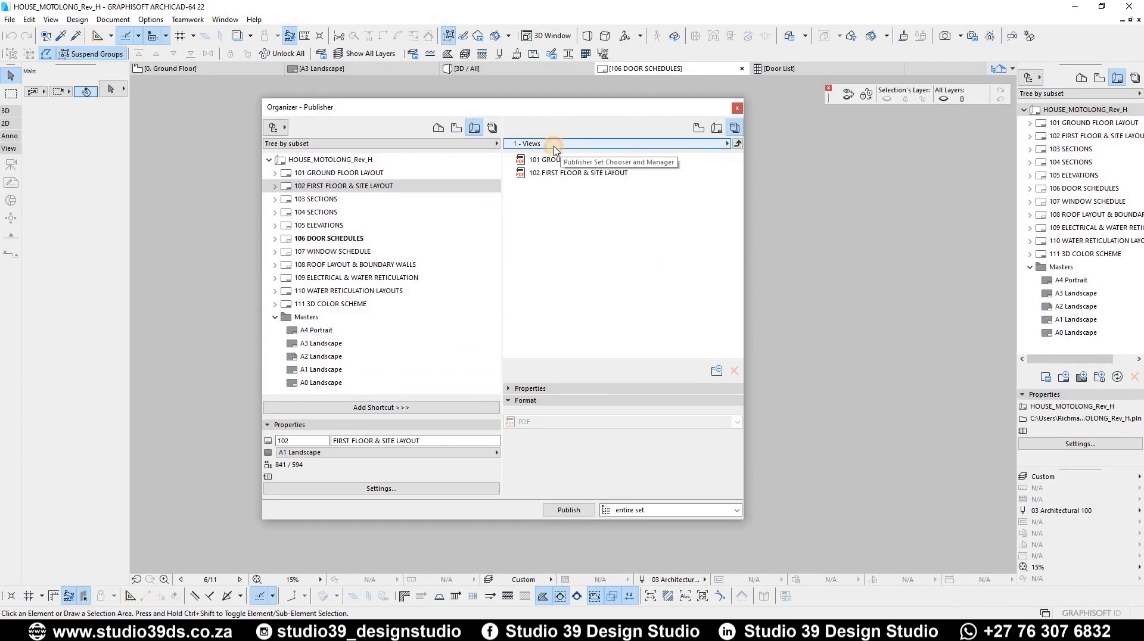
Switch to the 2 - Layouts publisher set and delete the loose 106 DOOR SCHEDULES item outside the project folder
left_click(726, 144)
left_click(765, 174)
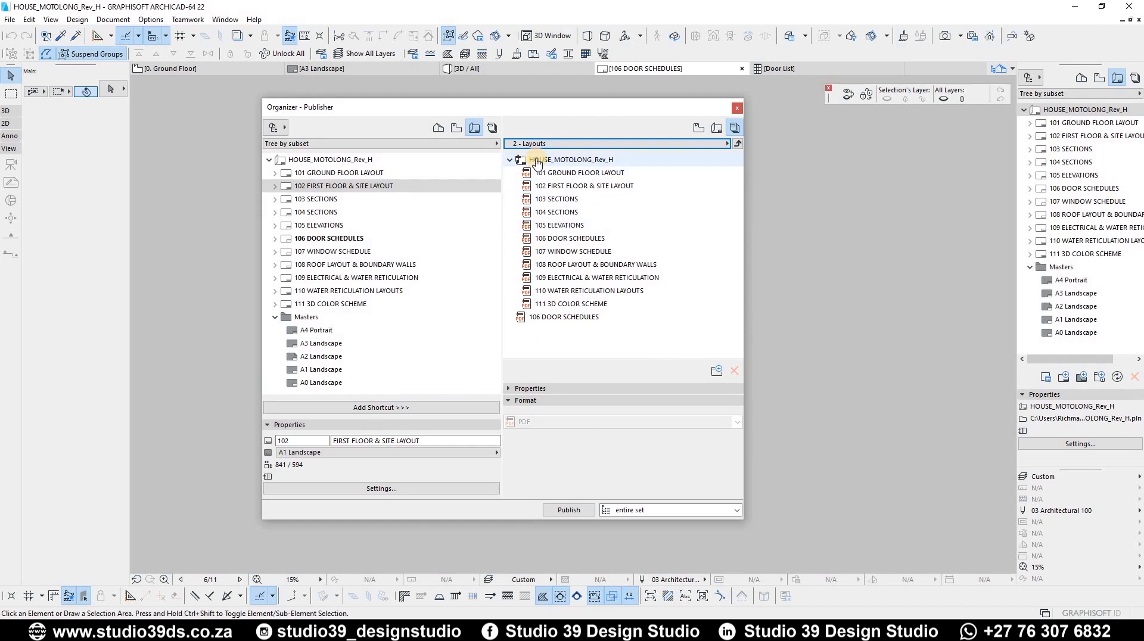
left_click(539, 317)
left_click(736, 371)
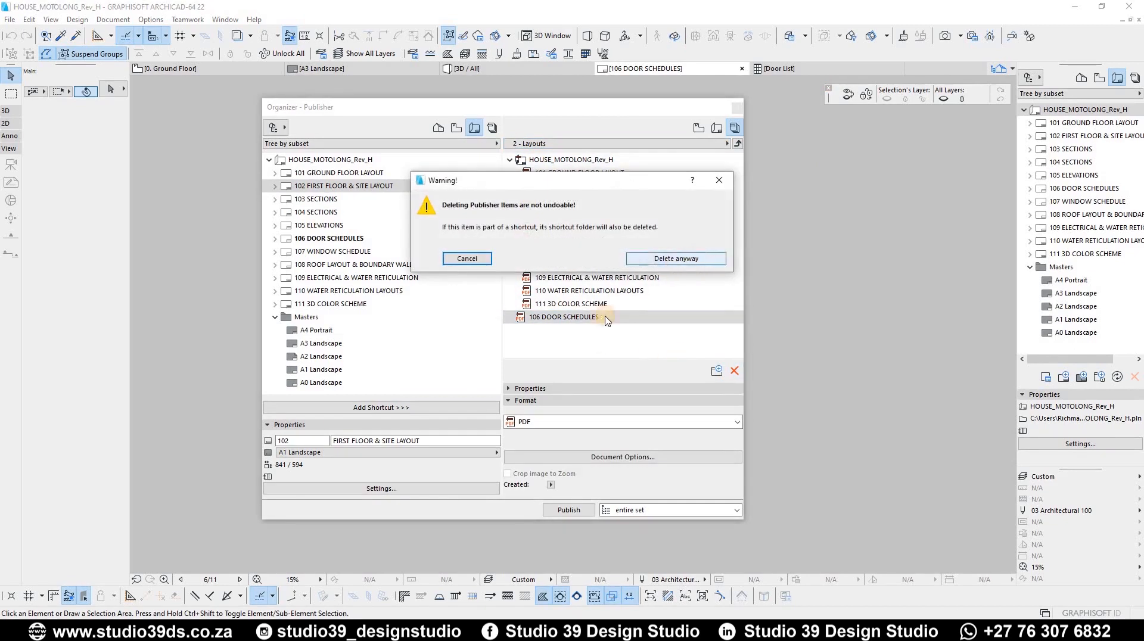
left_click(676, 258)
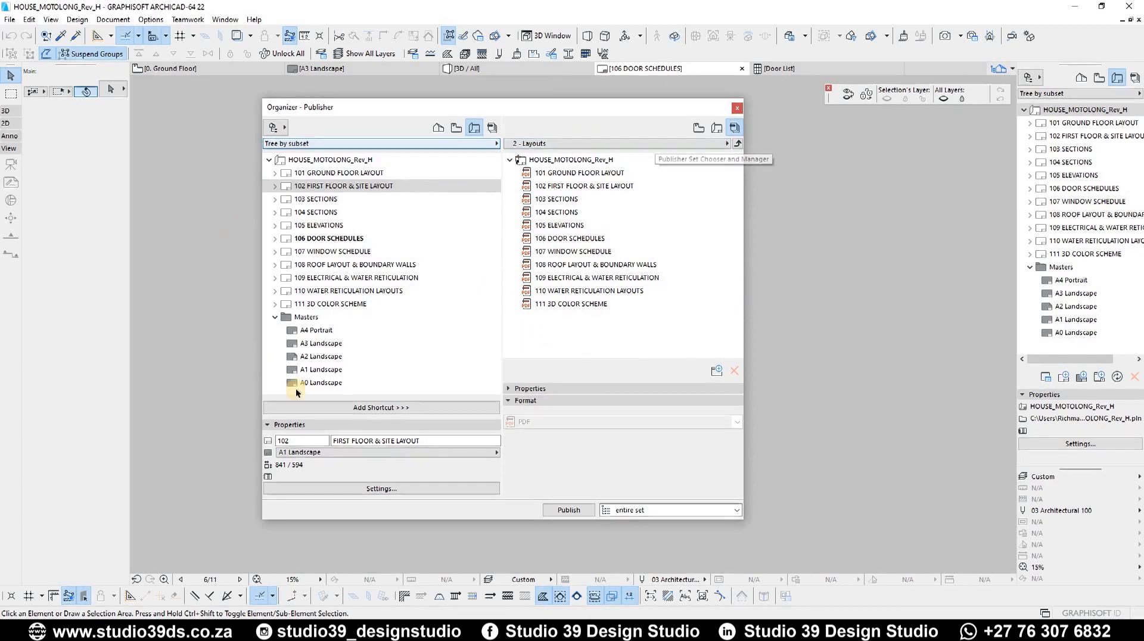
Select layouts 101 to 111 in the 2 - Layouts publisher set, and look at the Properties and Format settings
left_click(517, 388)
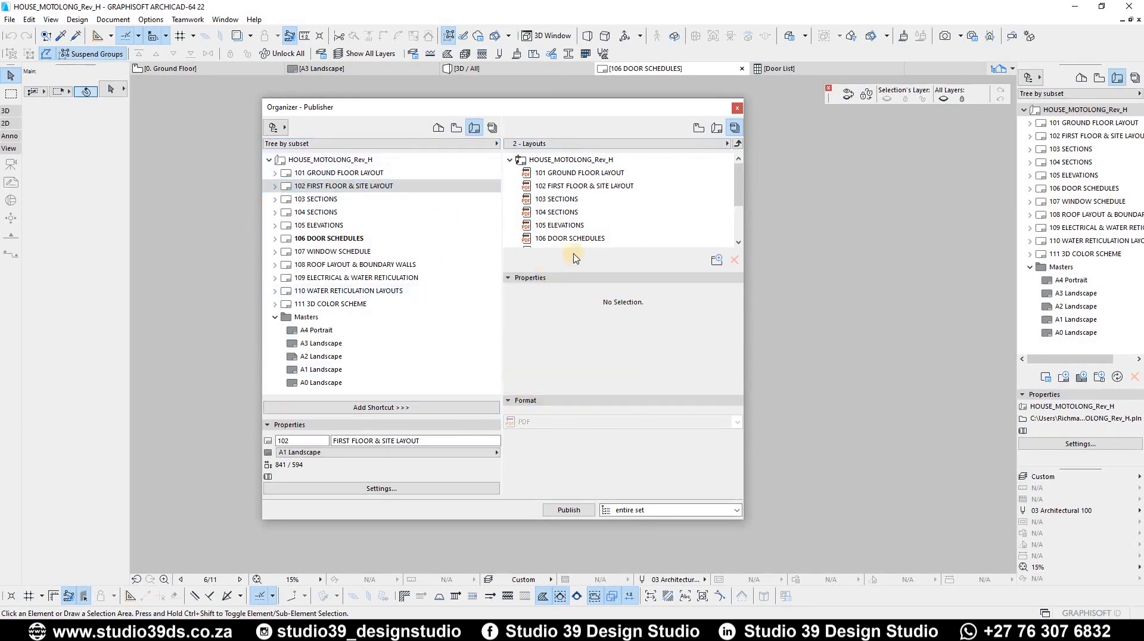
left_click(560, 277)
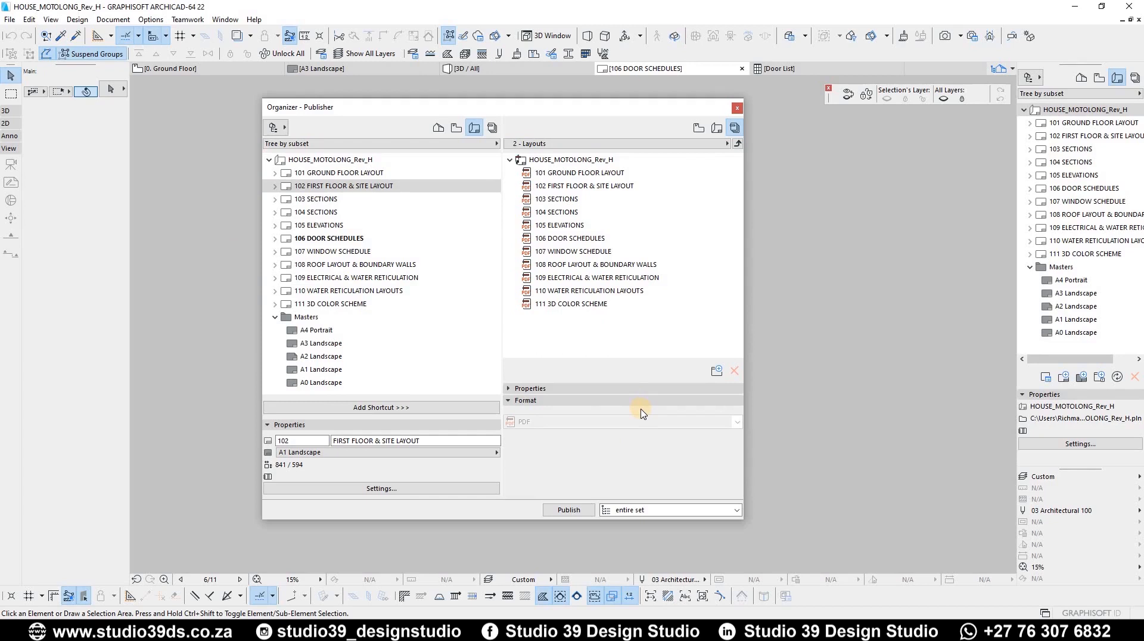
left_click(548, 304)
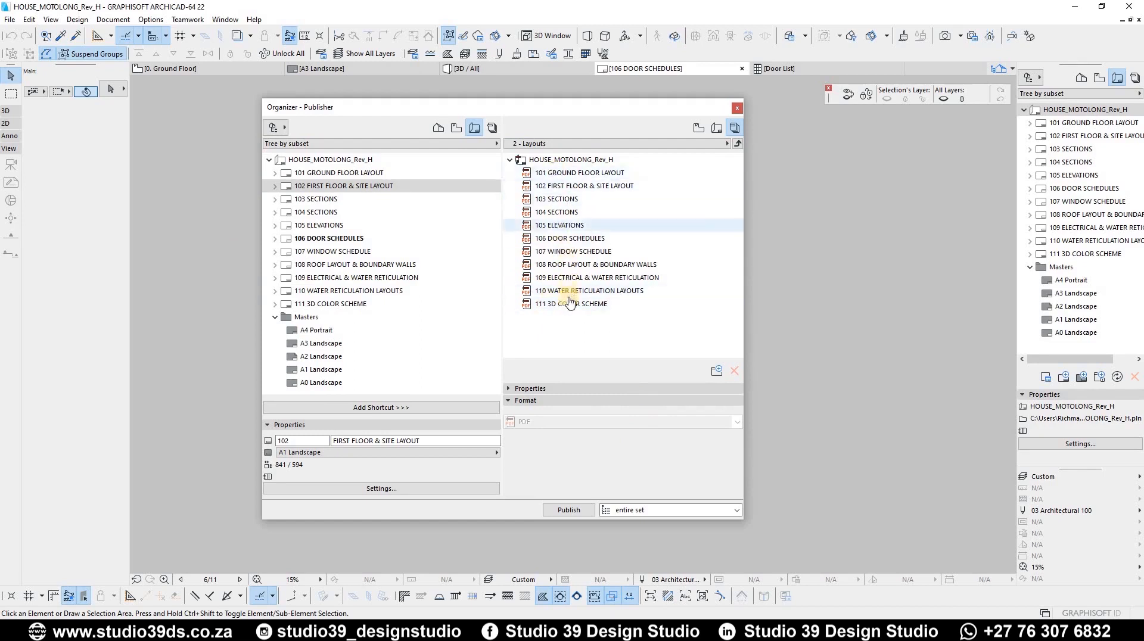
left_click(570, 309)
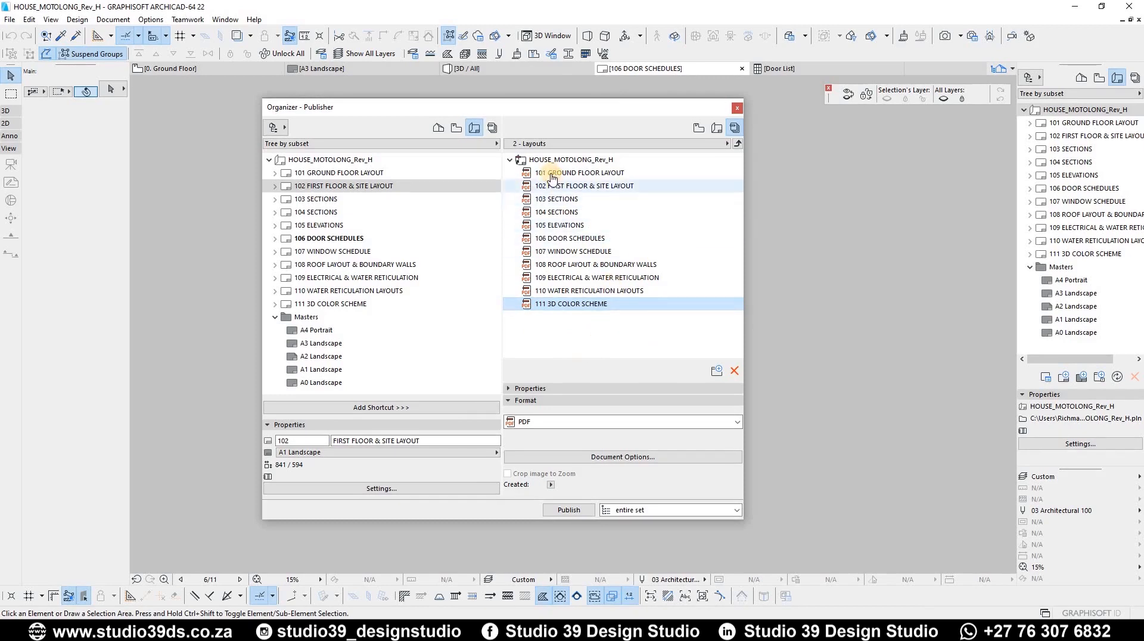
key("ctrl+a")
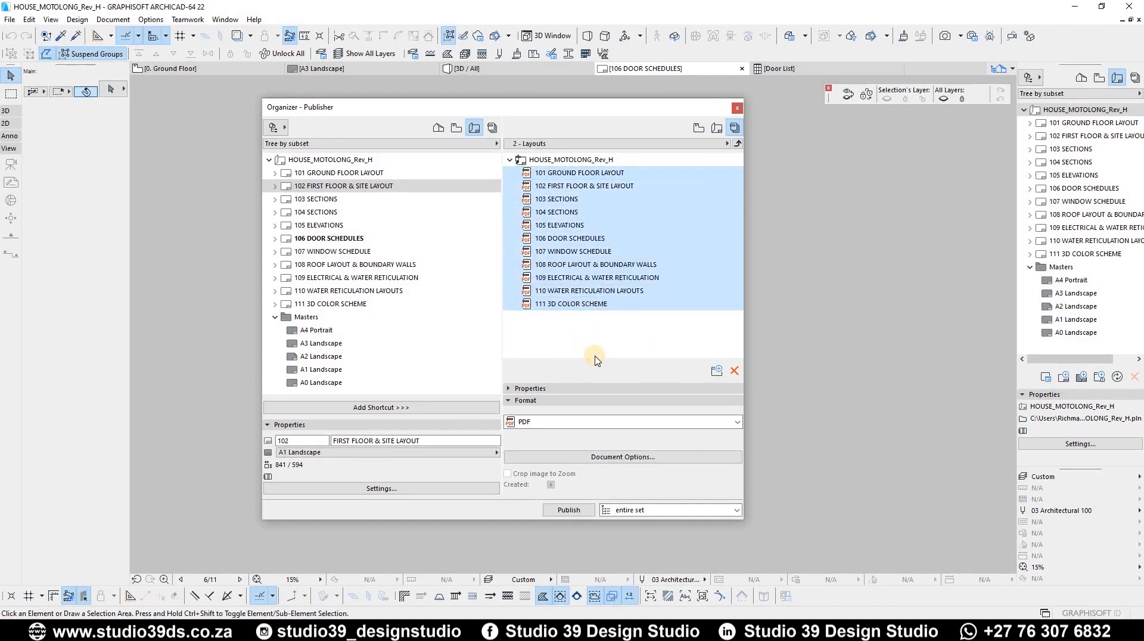
left_click(562, 423)
left_click(534, 403)
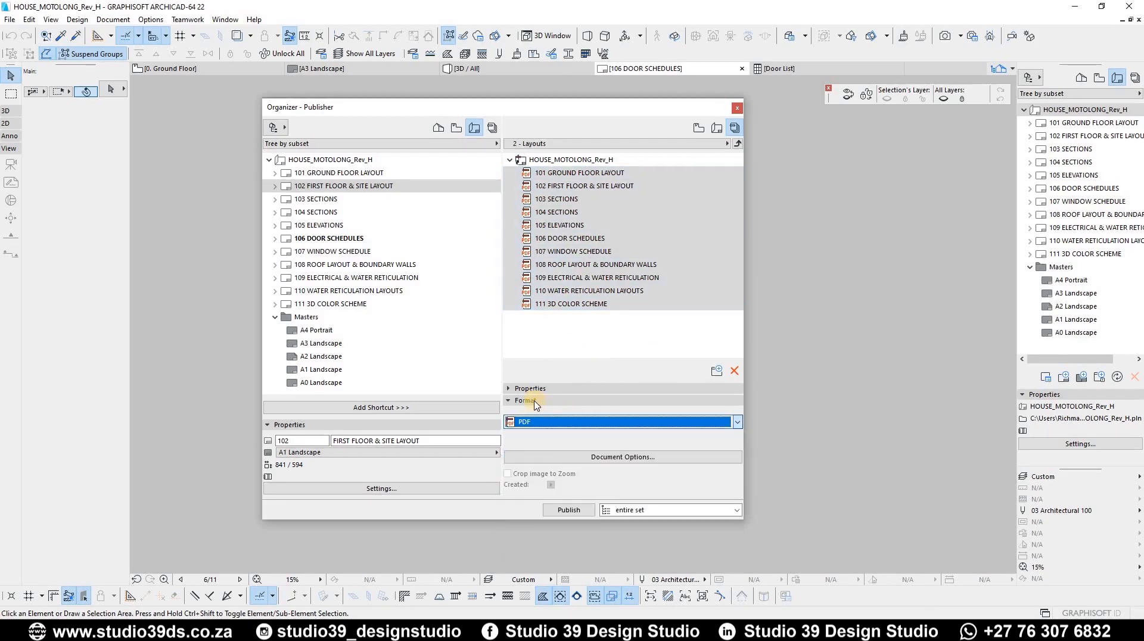
left_click(537, 401)
left_click(527, 492)
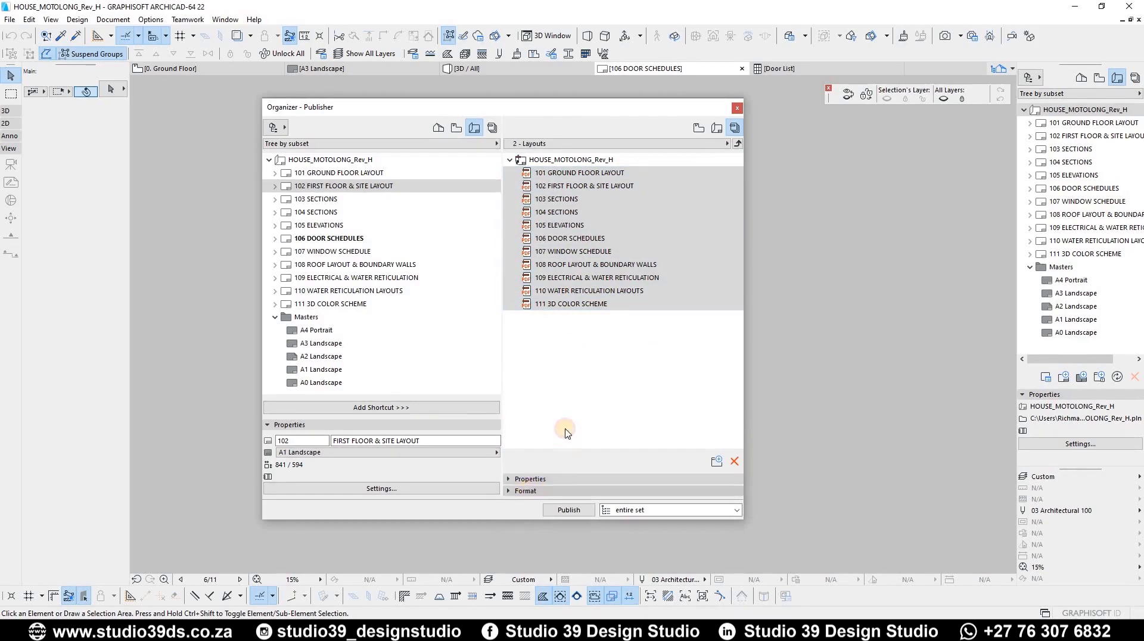
Try the DWF and DWG output formats on the selected layouts, and set the format back to PDF
left_click(550, 423)
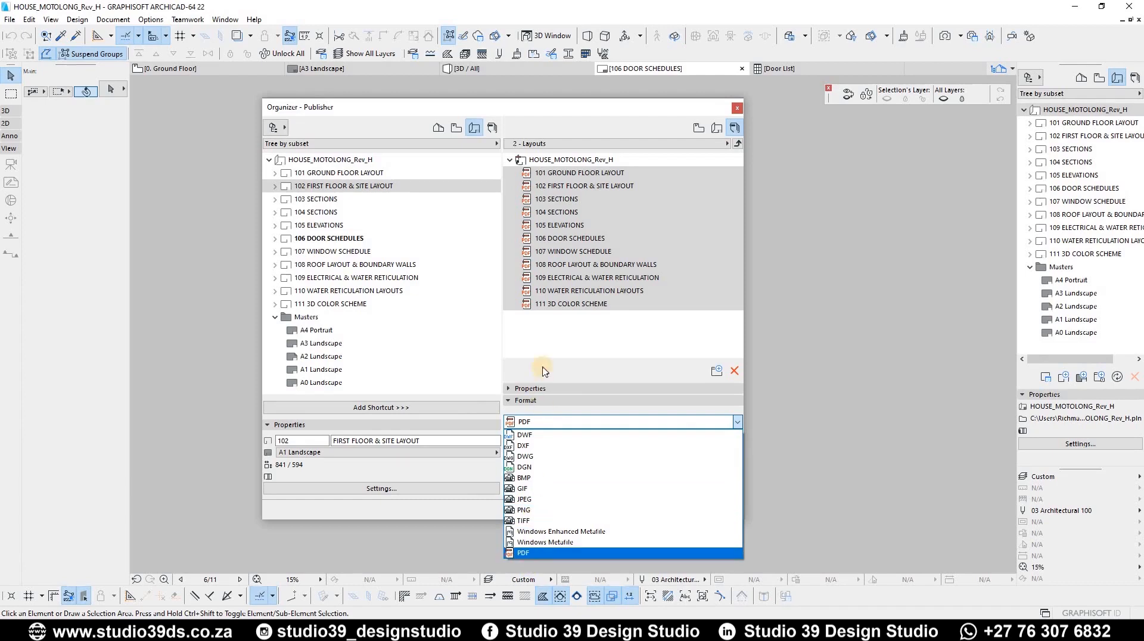
left_click(532, 434)
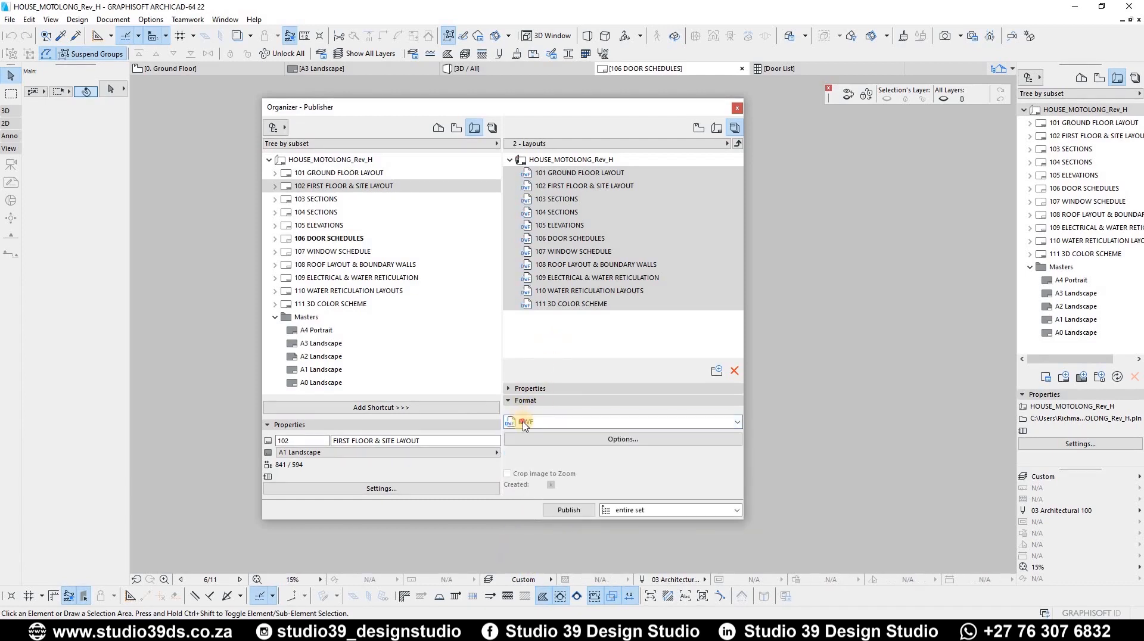
left_click(527, 422)
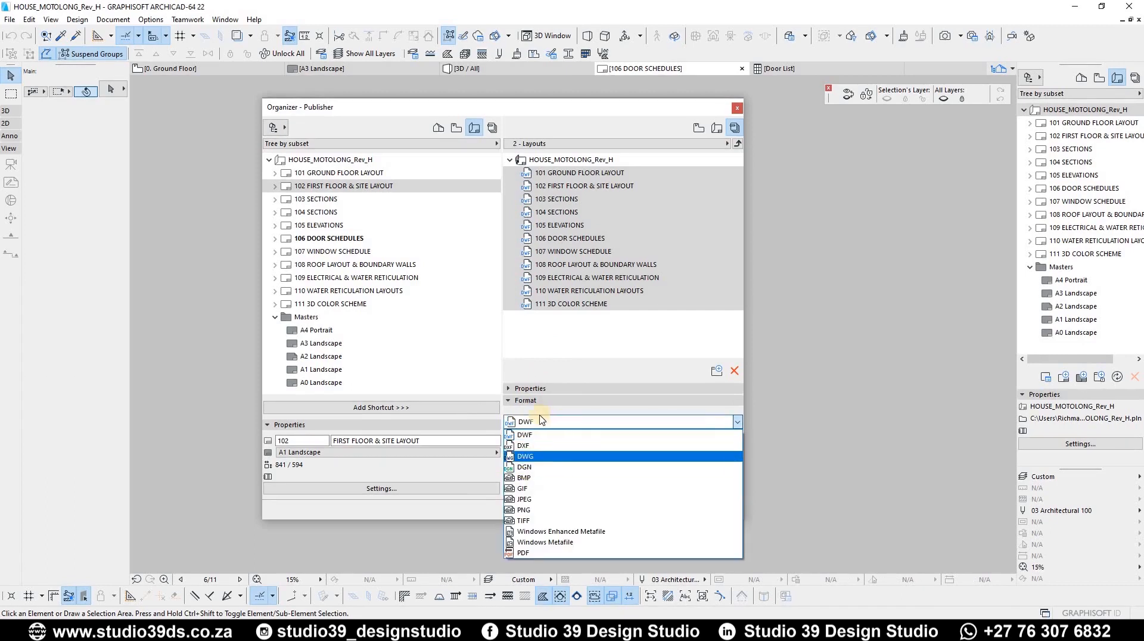
left_click(526, 456)
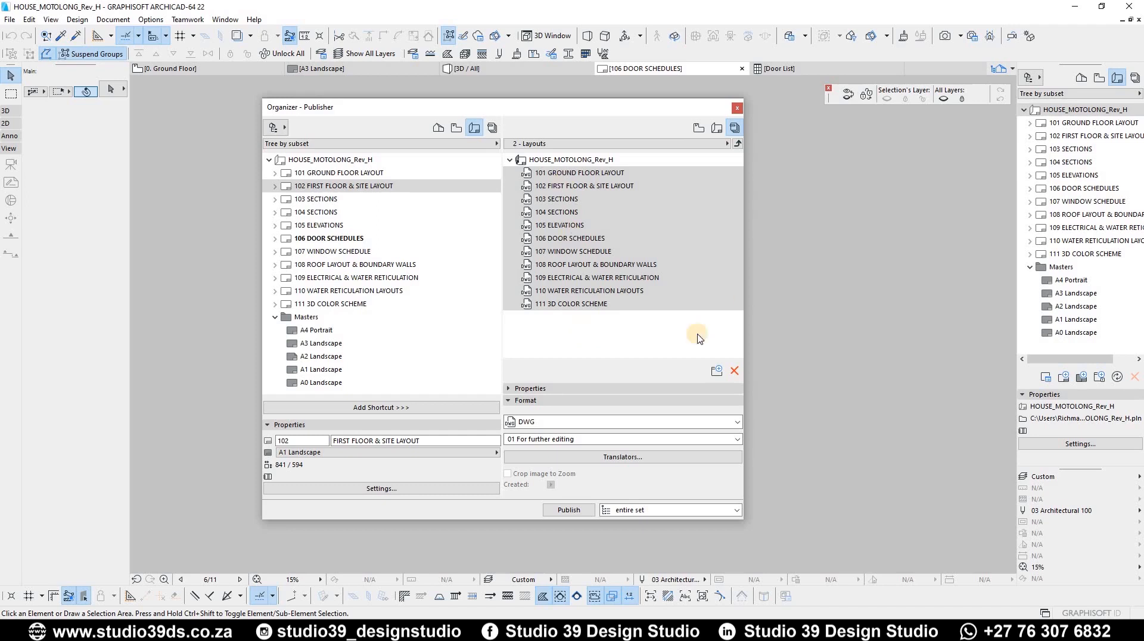
left_click(557, 422)
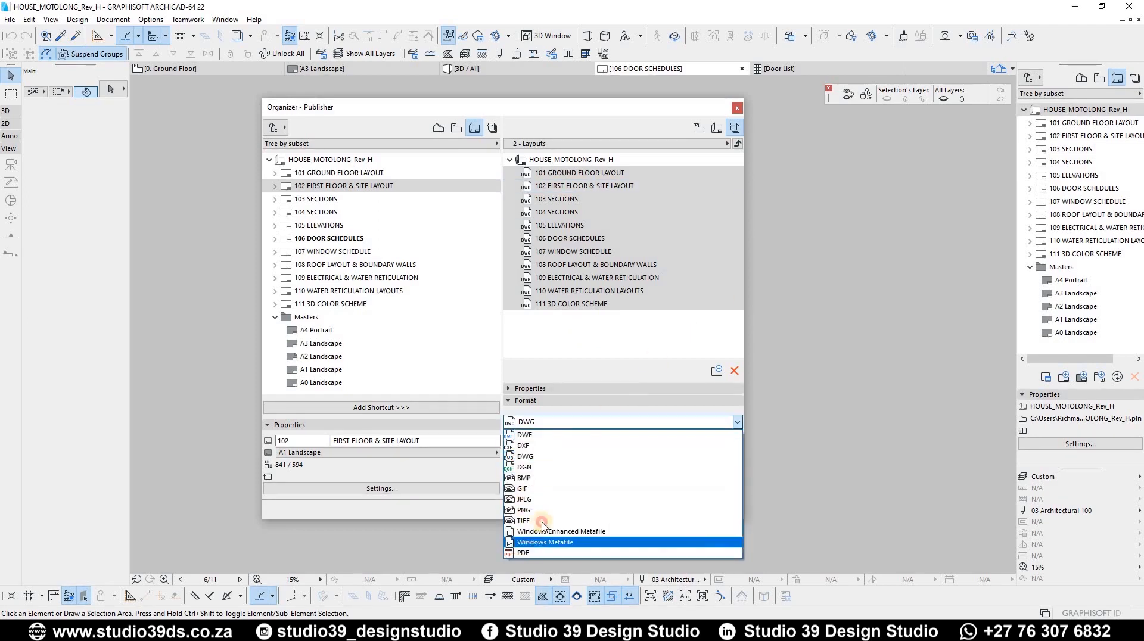
left_click(524, 552)
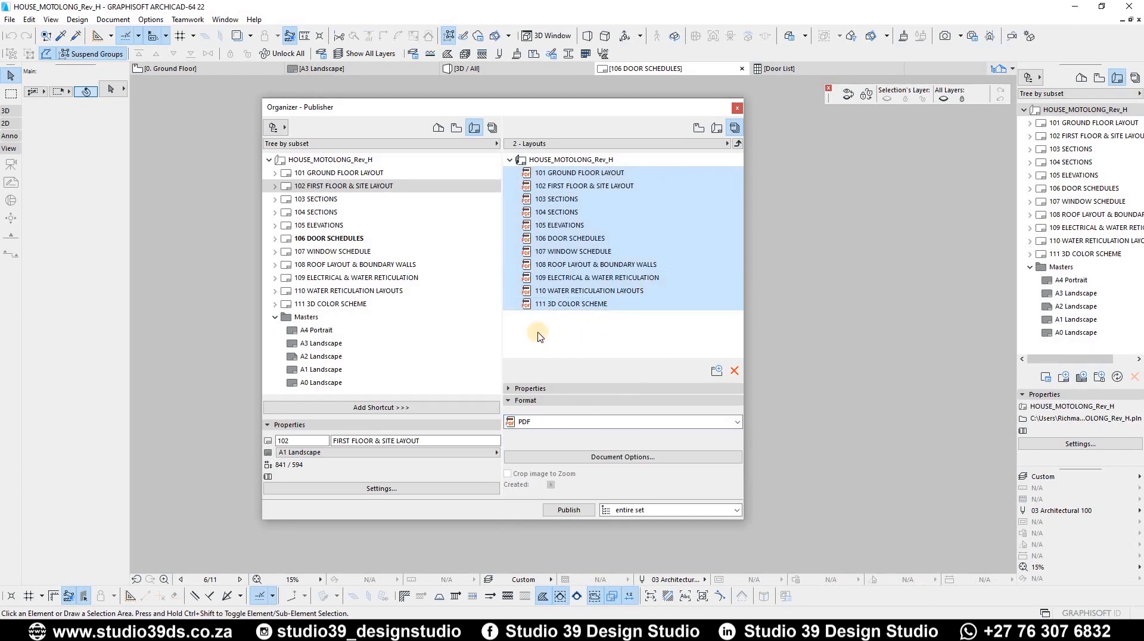
left_click(545, 305)
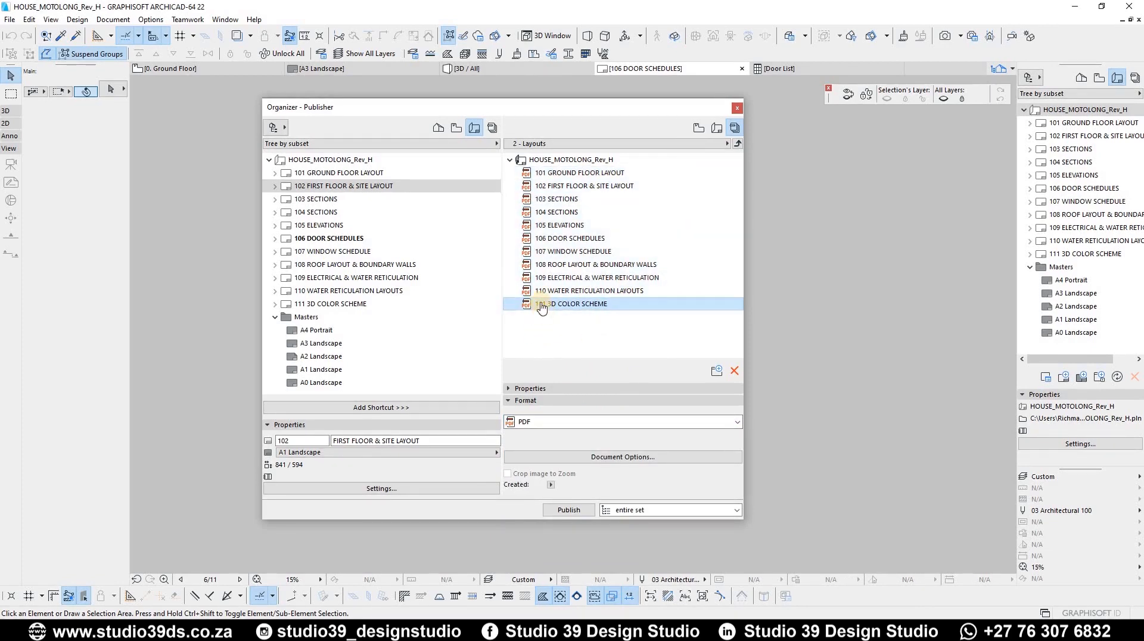
right_click(541, 305)
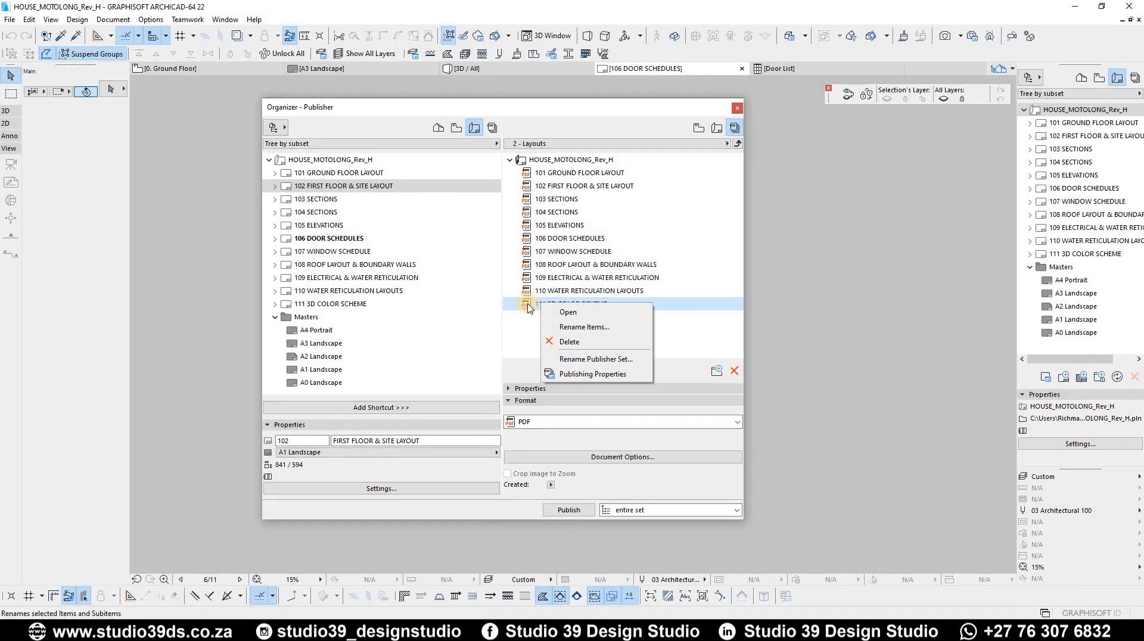
key("Down")
key("Up")
key("Up")
double_click(547, 174)
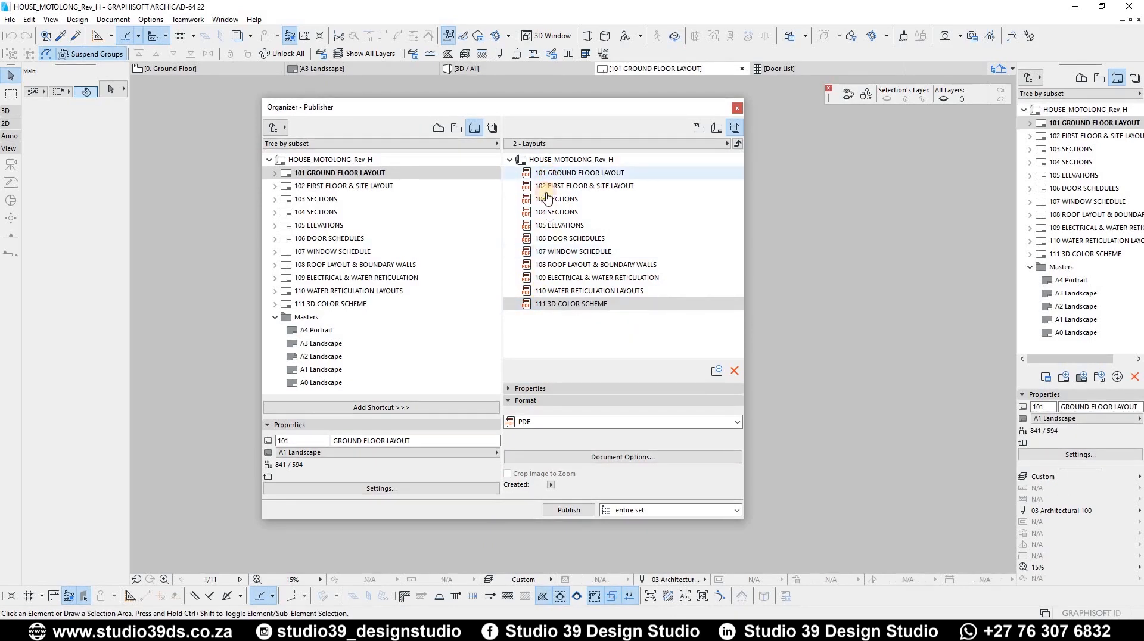
left_click(569, 305, "shift")
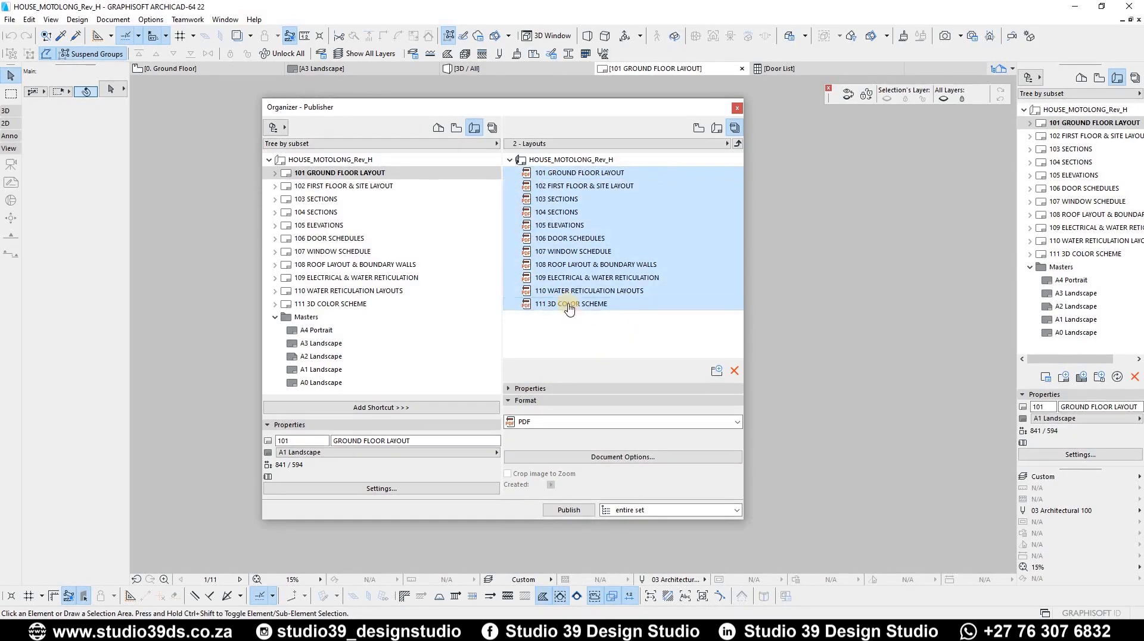
right_click(569, 305)
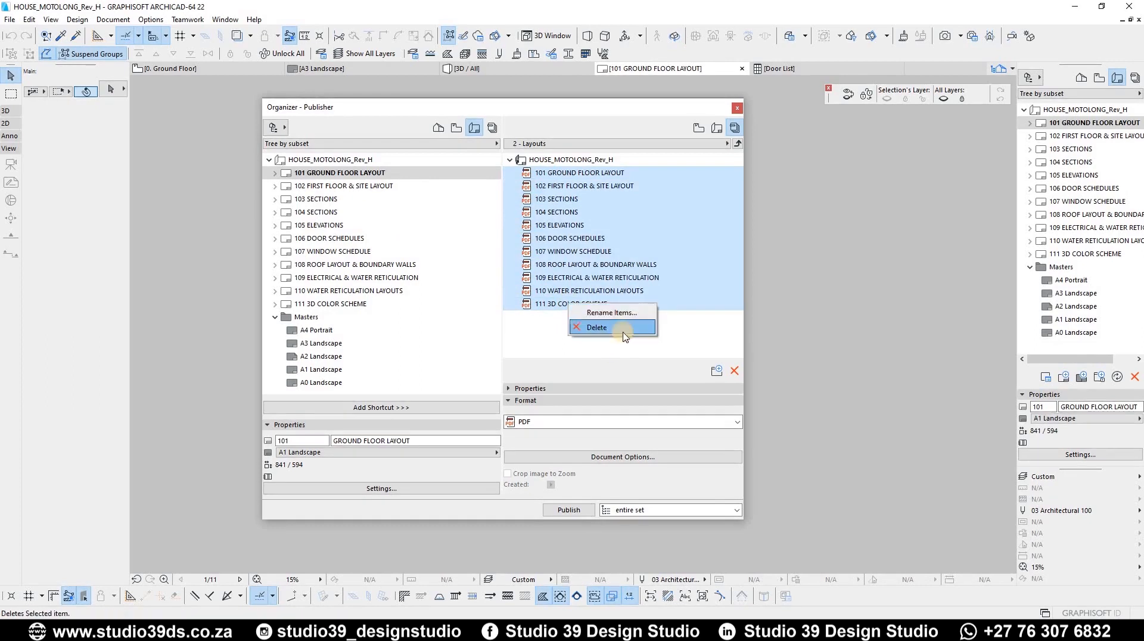
left_click(551, 347)
left_click(576, 332)
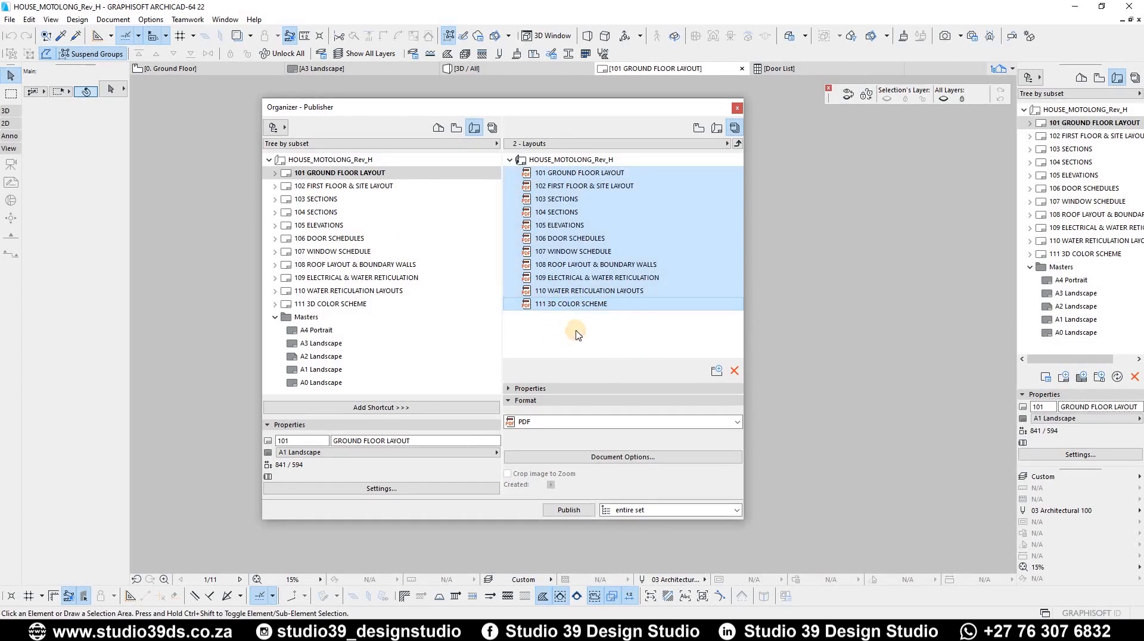
Examine the publishing methods and the single-file and folder-structure options in the 2 - Layouts set's publishing properties, and close them
left_click(562, 303)
right_click(564, 302)
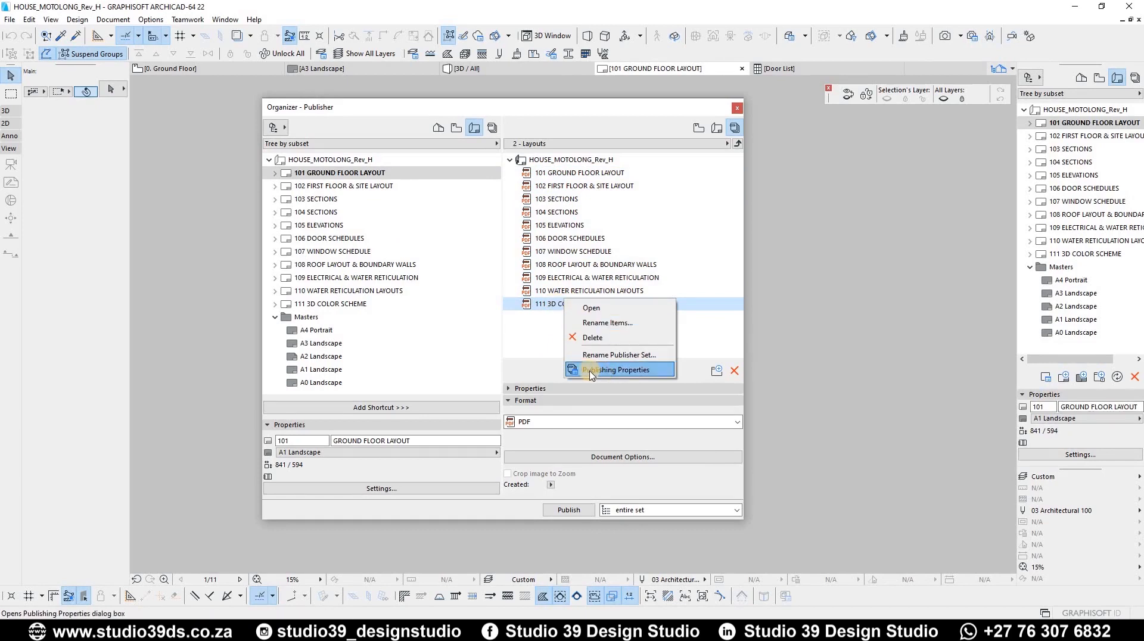
left_click(637, 371)
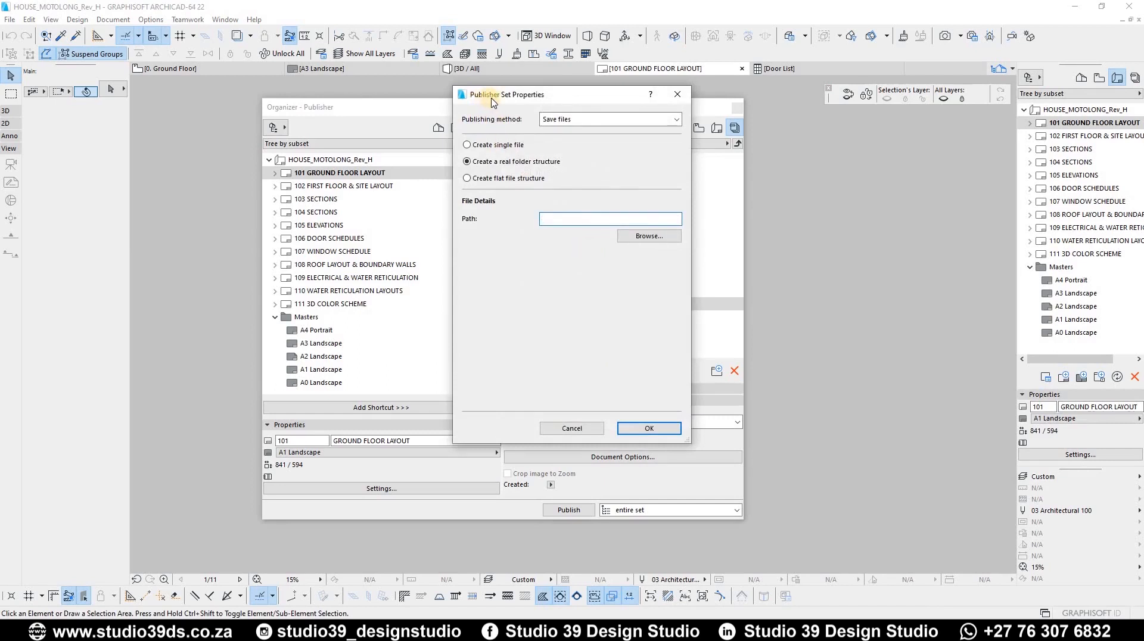
left_click(569, 120)
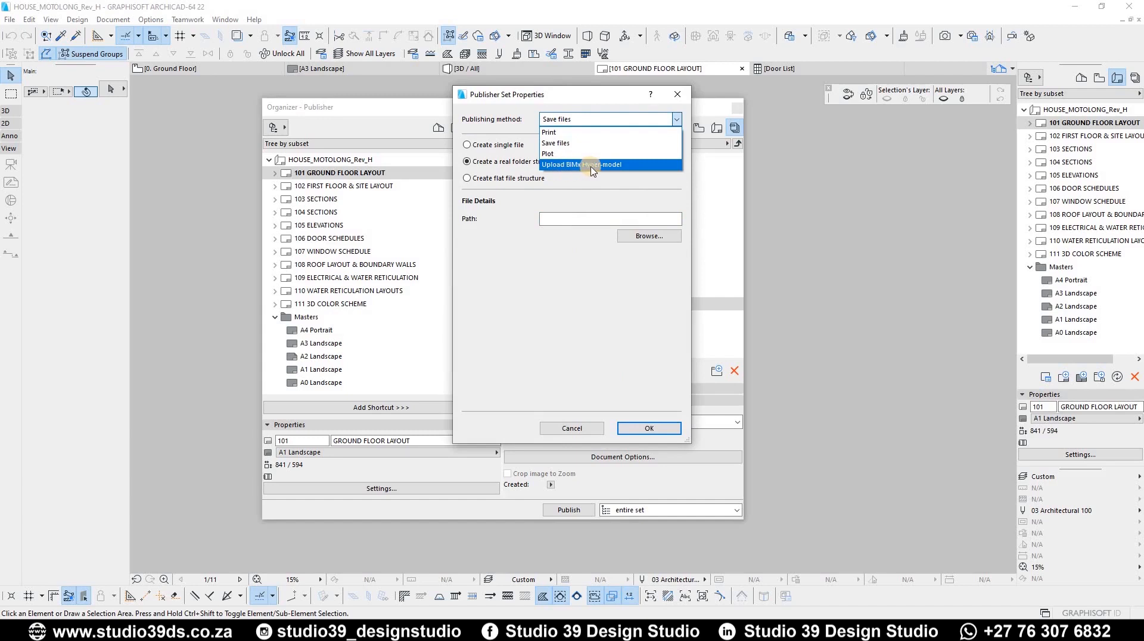
left_click(557, 144)
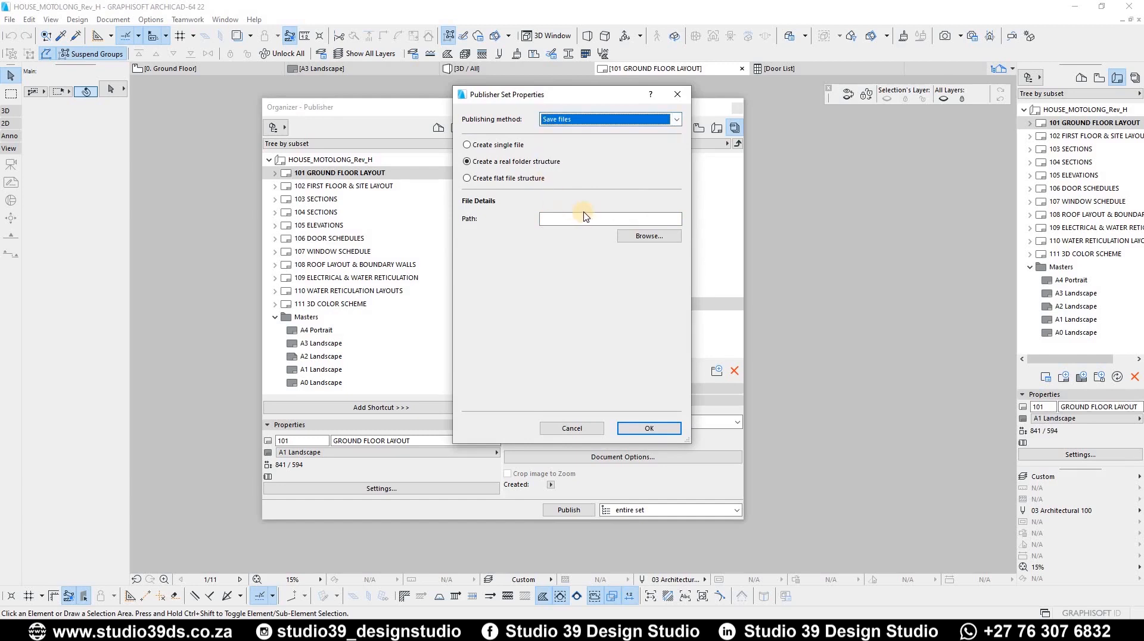
left_click(486, 147)
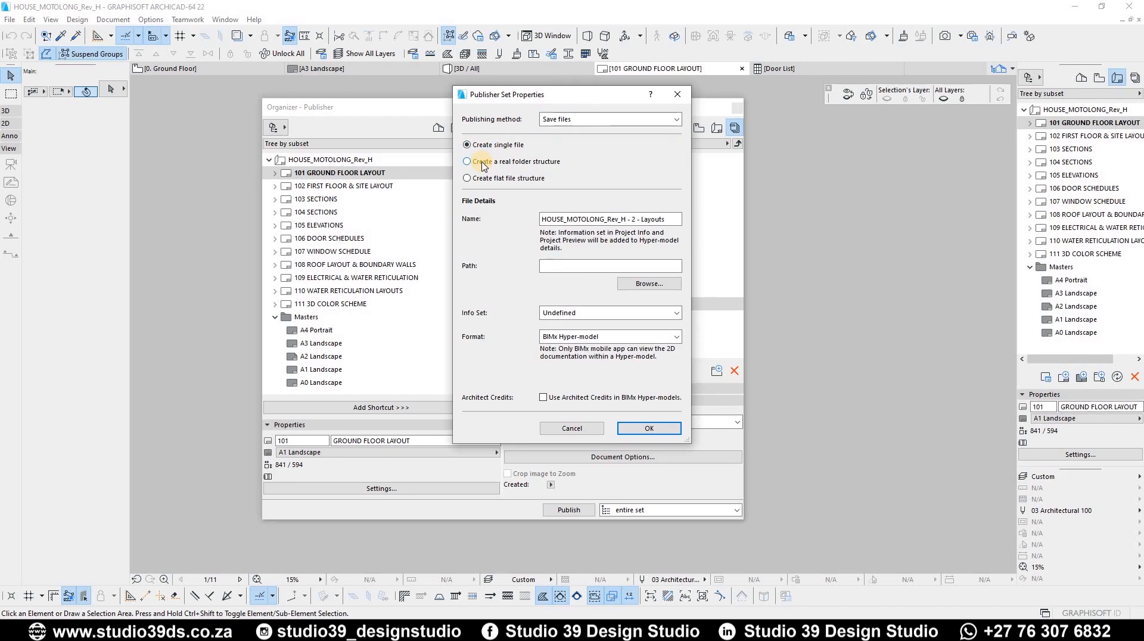
left_click(483, 162)
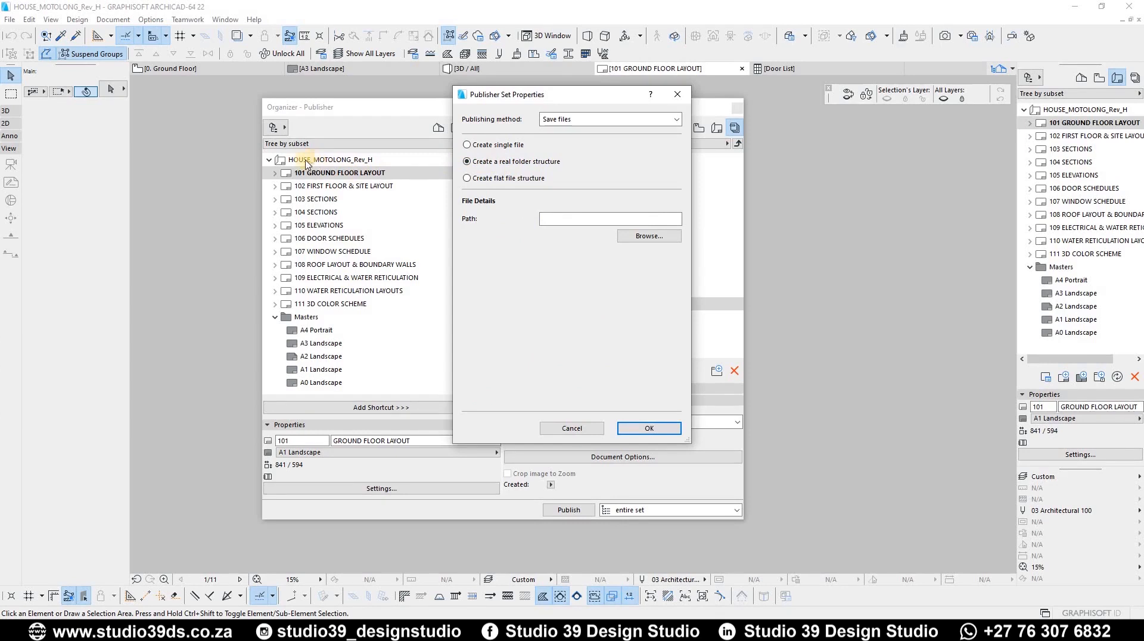
left_click(676, 101)
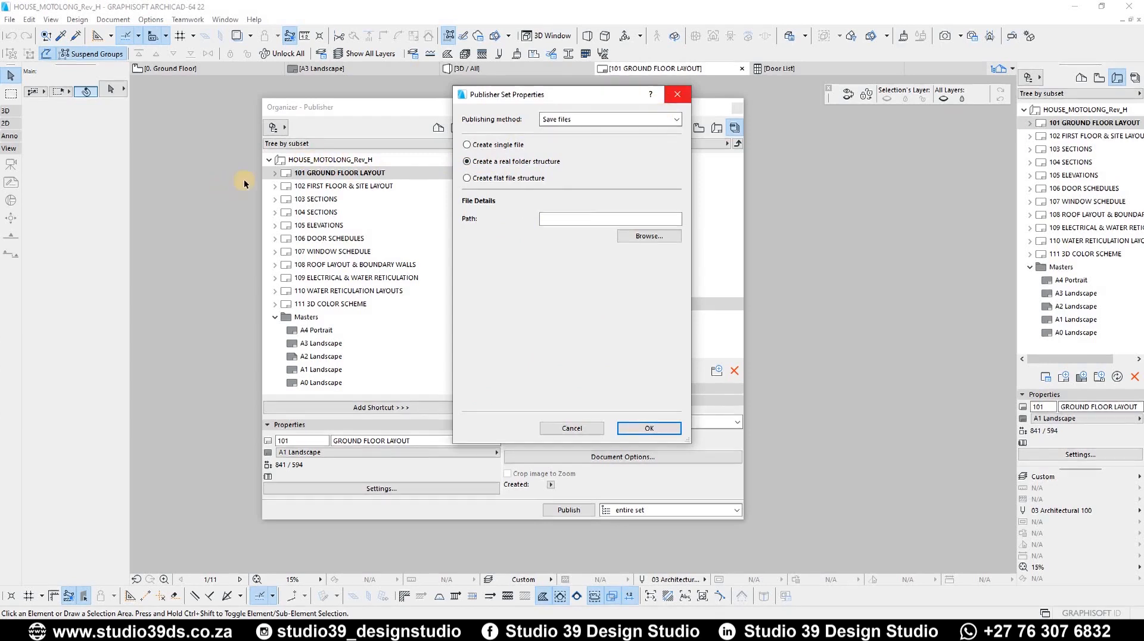
Set the desktop as the save path in the 2 - Layouts publisher set's properties, keeping the real folder structure
right_click(327, 161)
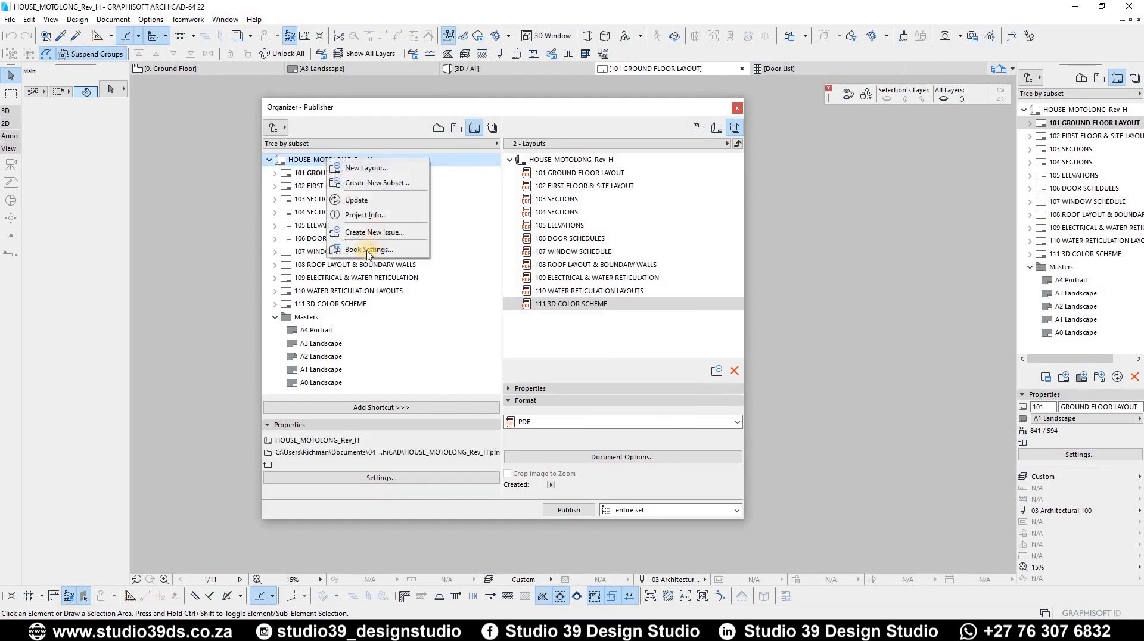
left_click(296, 159)
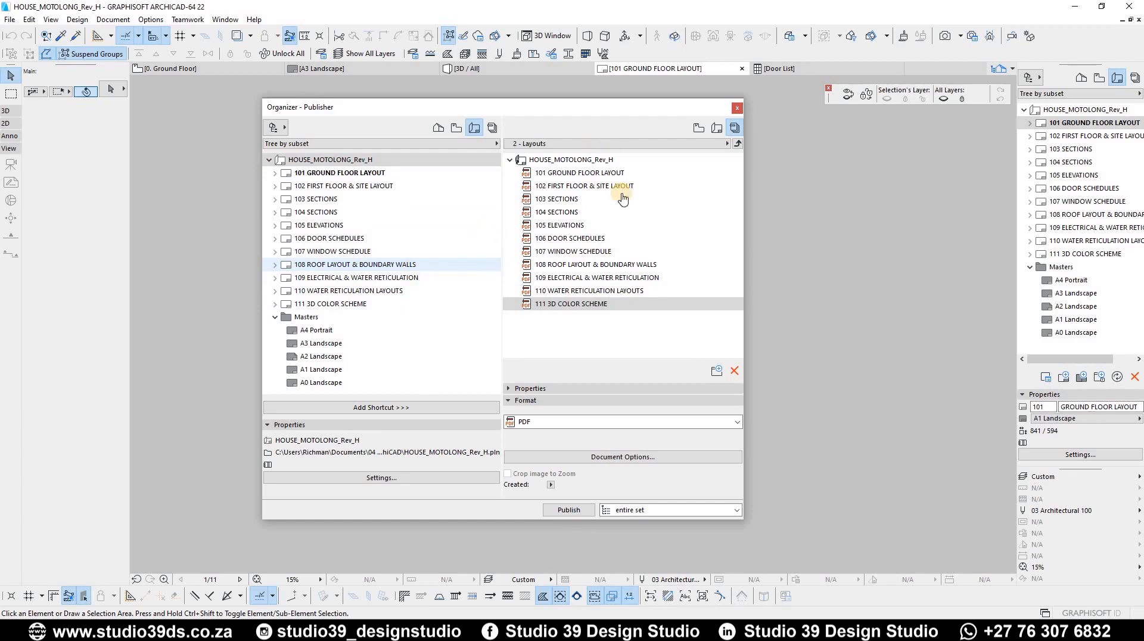
right_click(568, 305)
left_click(637, 378)
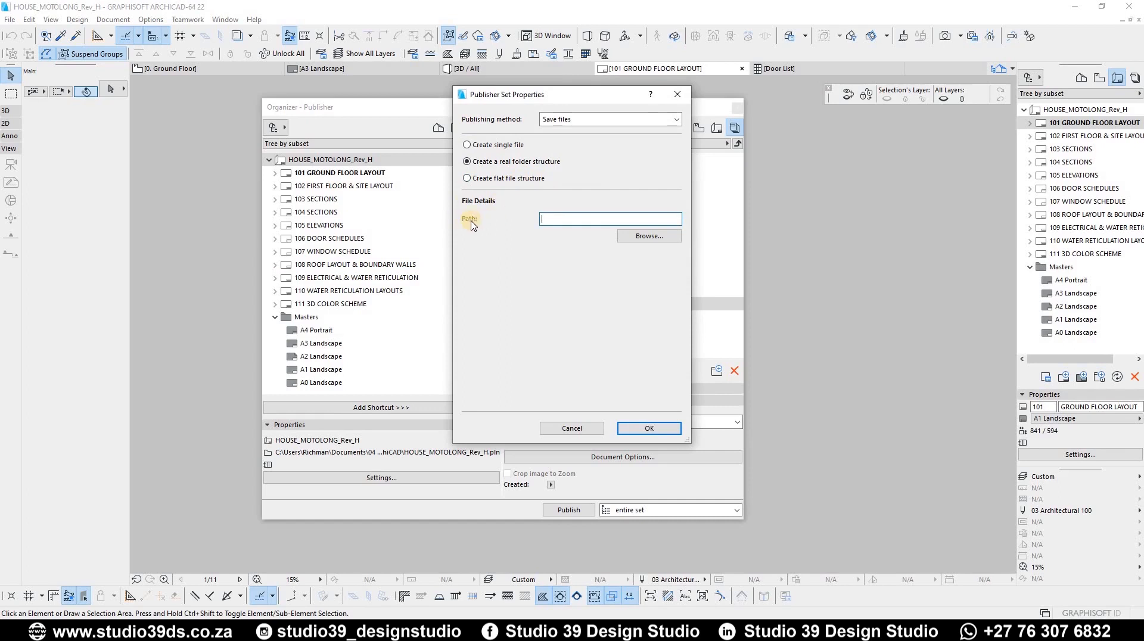
left_click(638, 238)
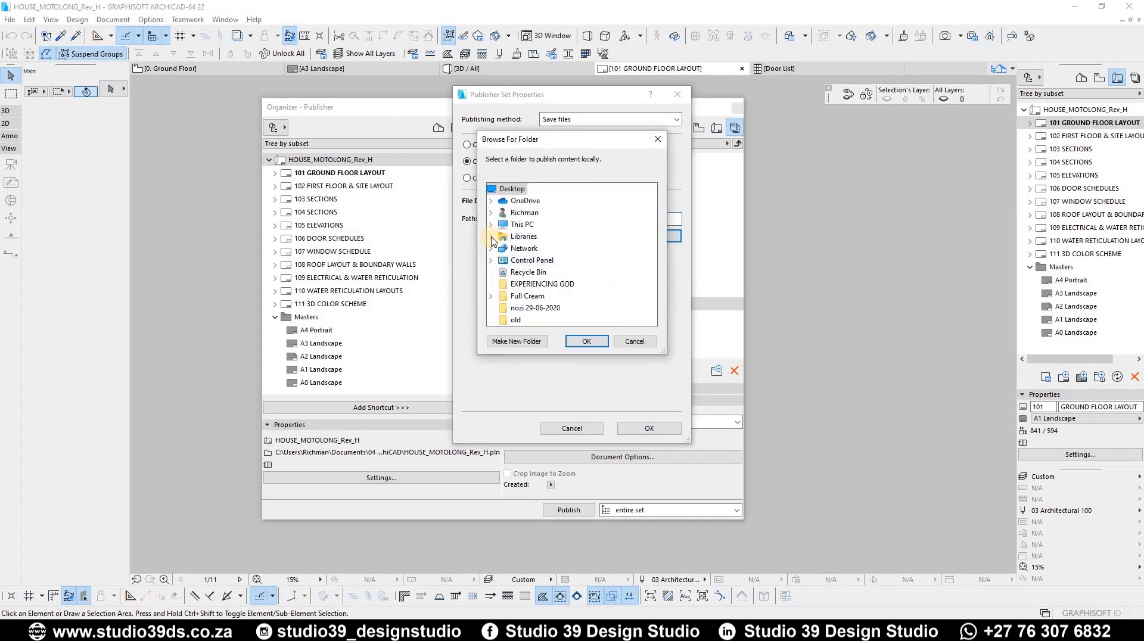
left_click(491, 237)
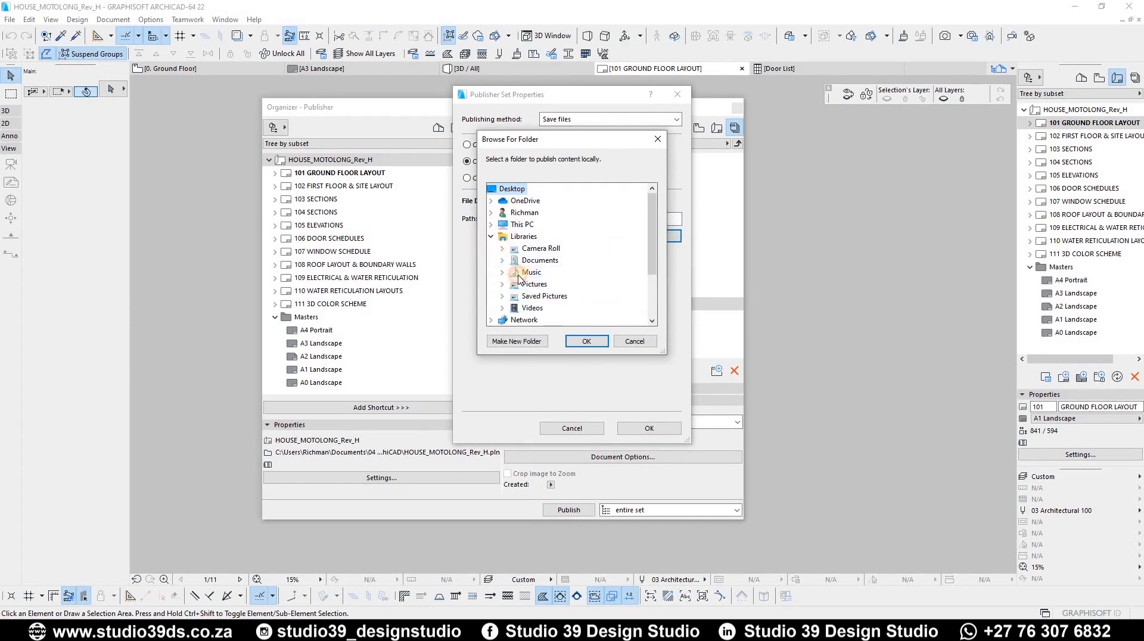
left_click(502, 260)
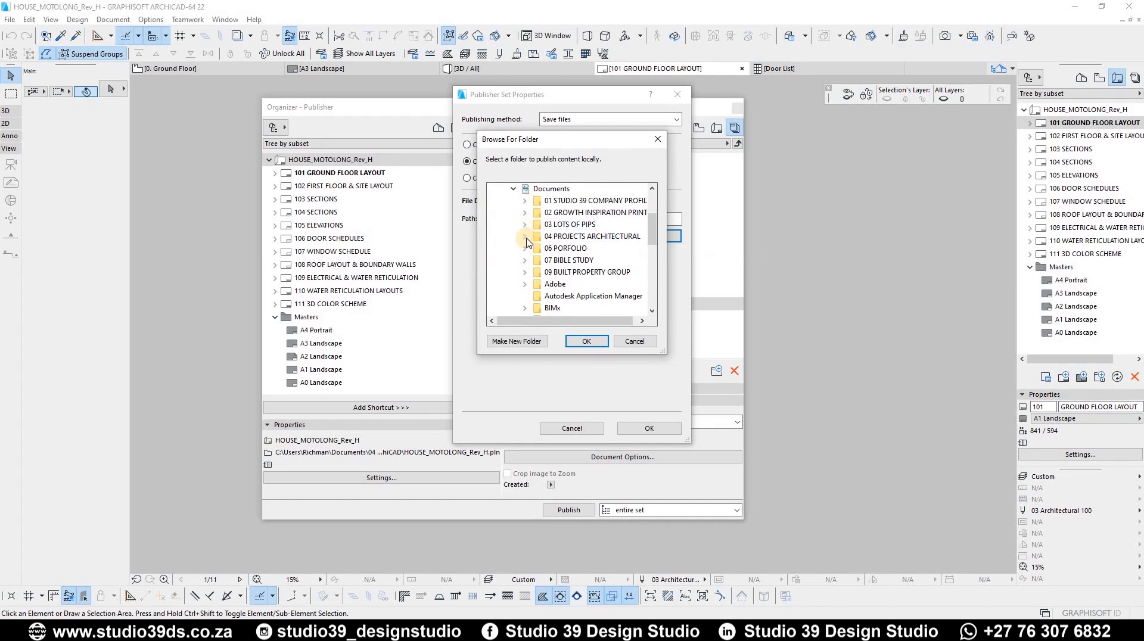
scroll(518, 238, "up", 3)
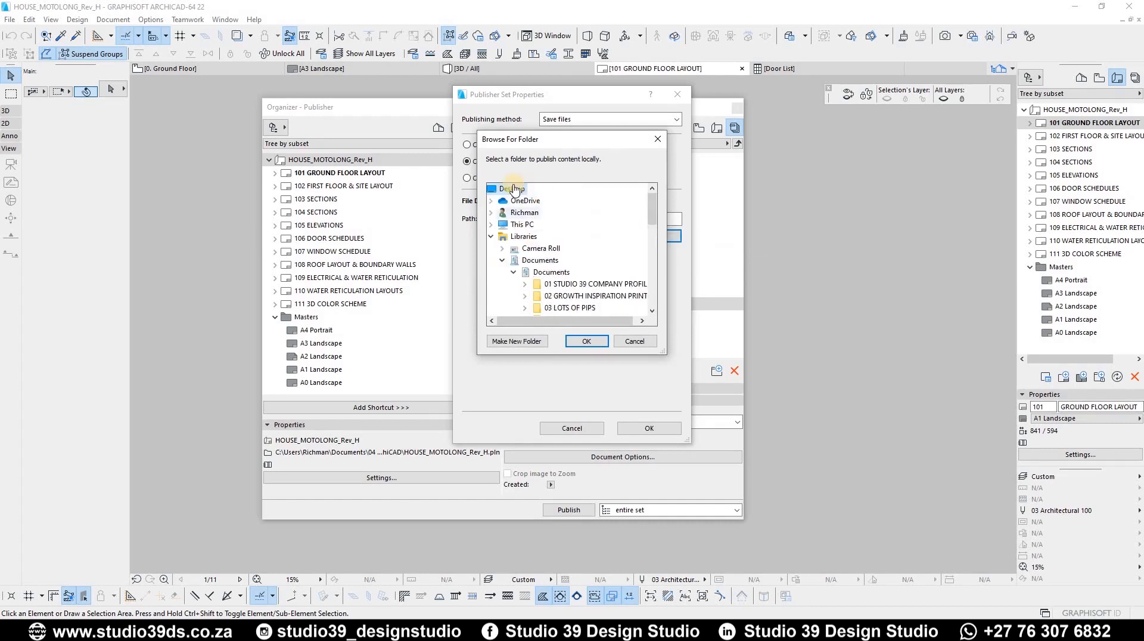
left_click(492, 238)
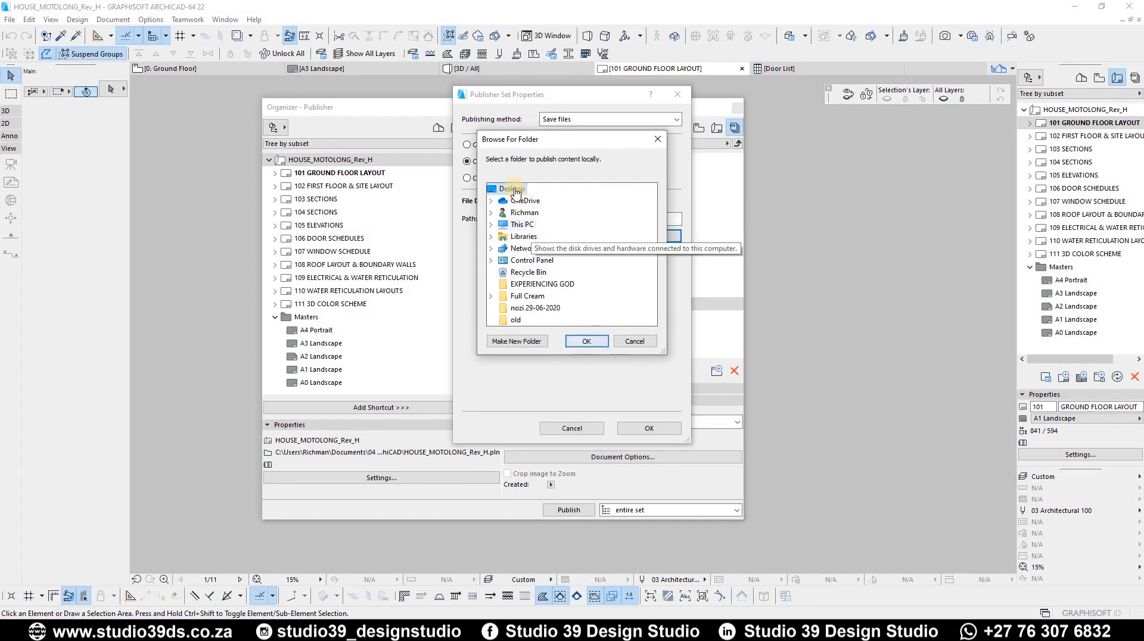
left_click(587, 341)
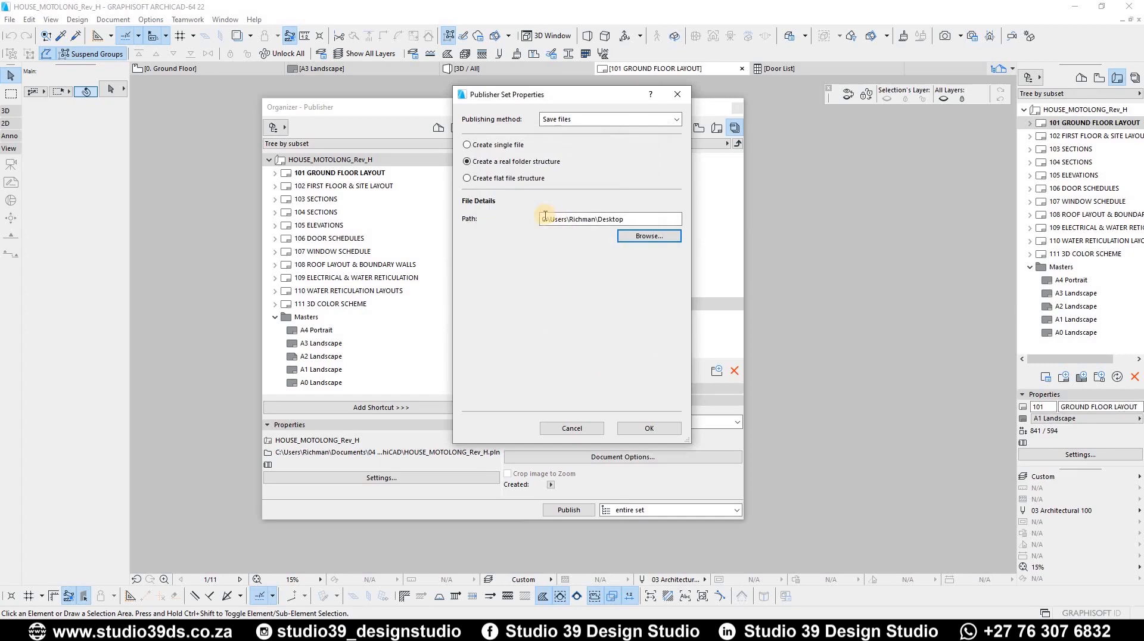
left_click(648, 429)
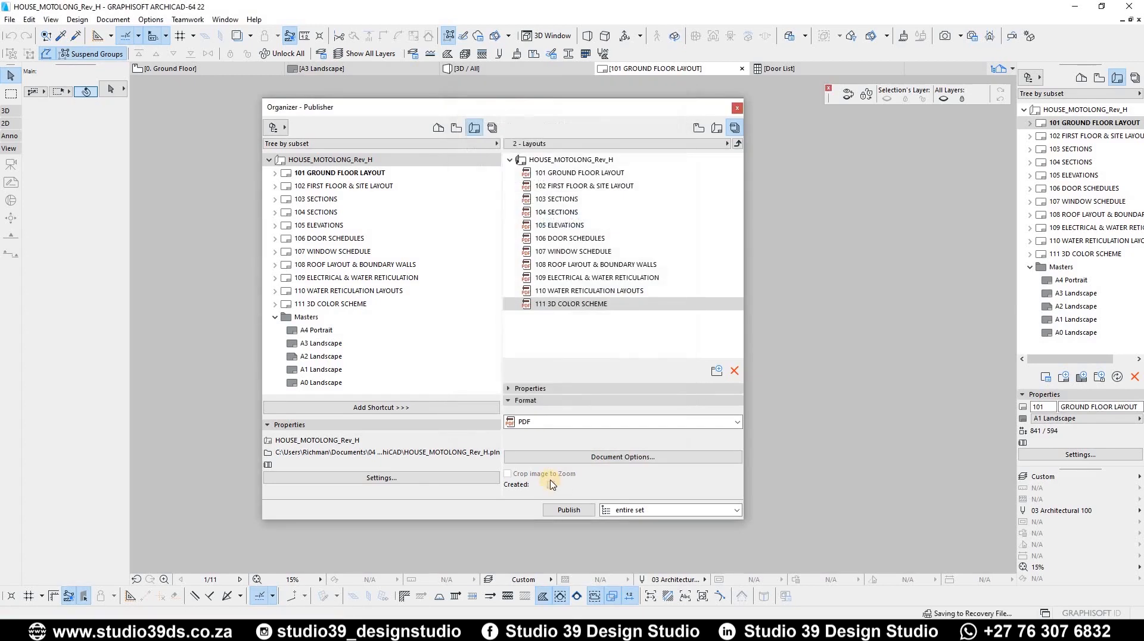
Publish the entire 2 - Layouts set as PDF files and close the publishing report
left_click(596, 387)
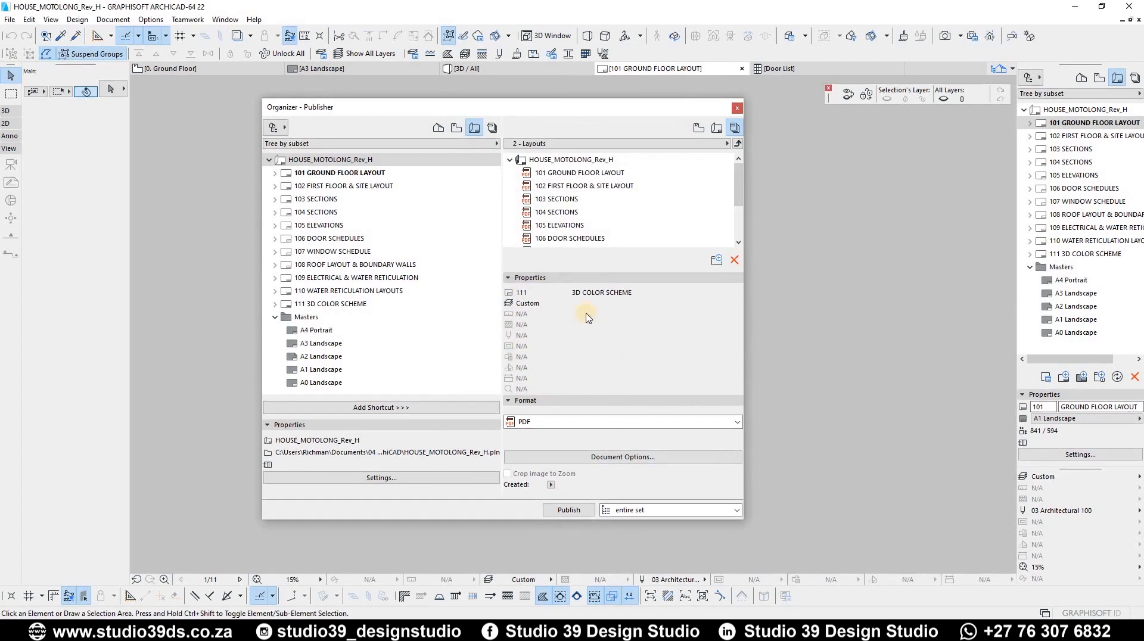
left_click(543, 279)
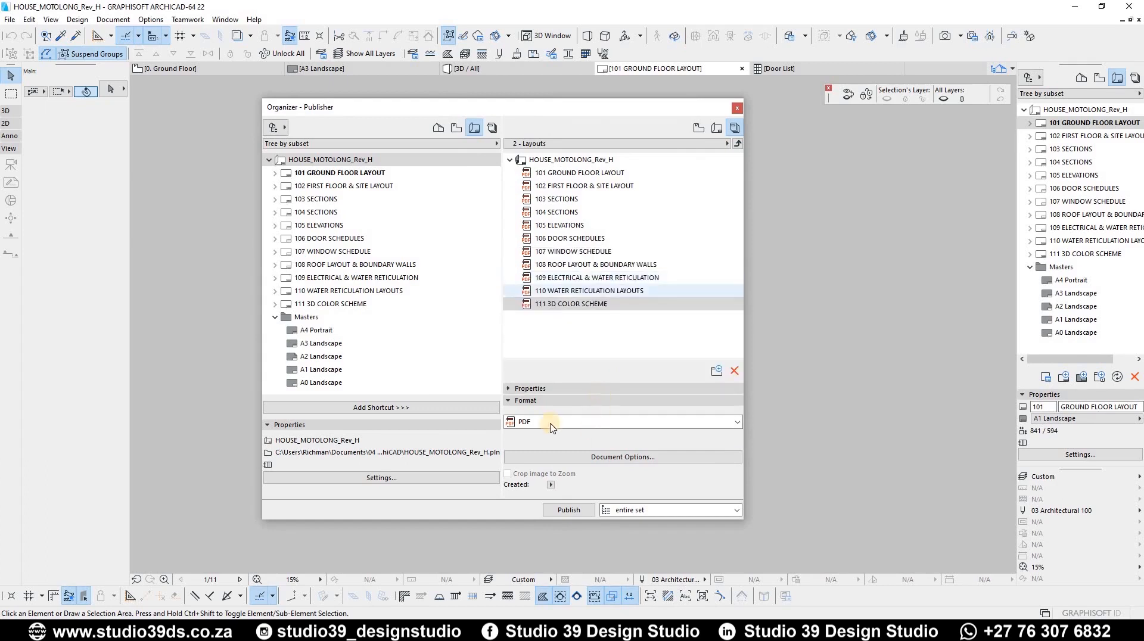
left_click(524, 398)
left_click(527, 491)
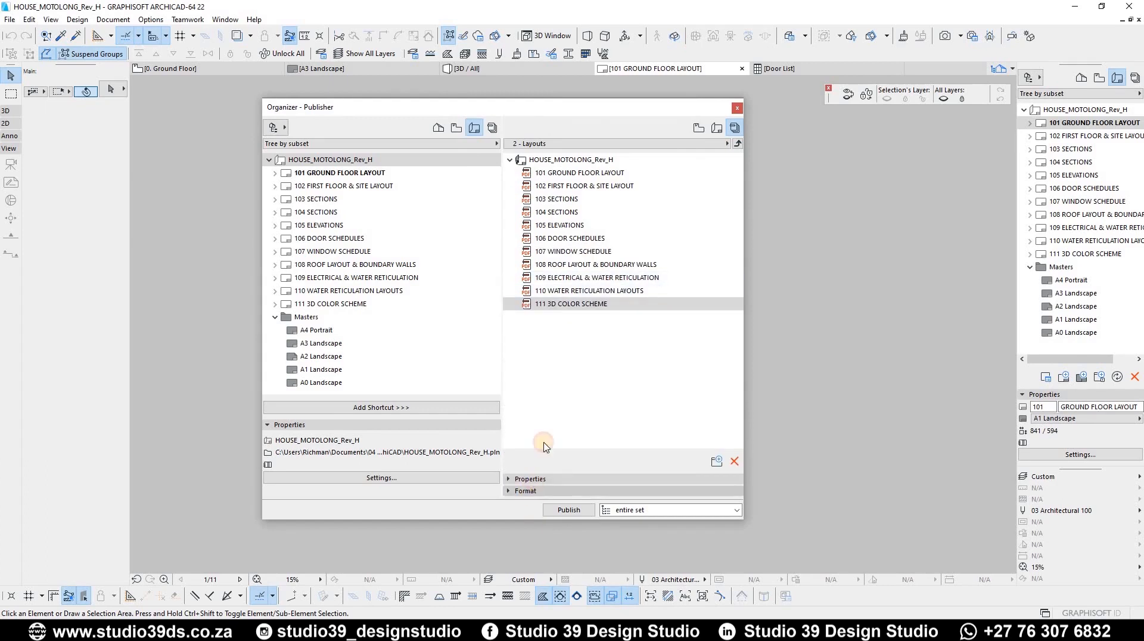
left_click(569, 513)
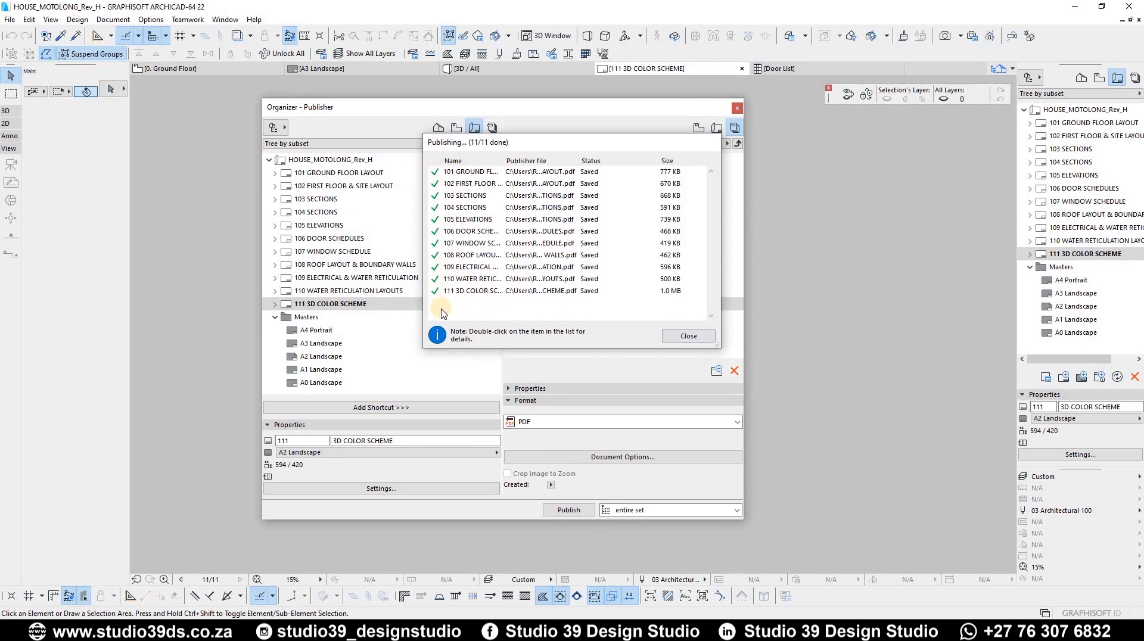
left_click(686, 337)
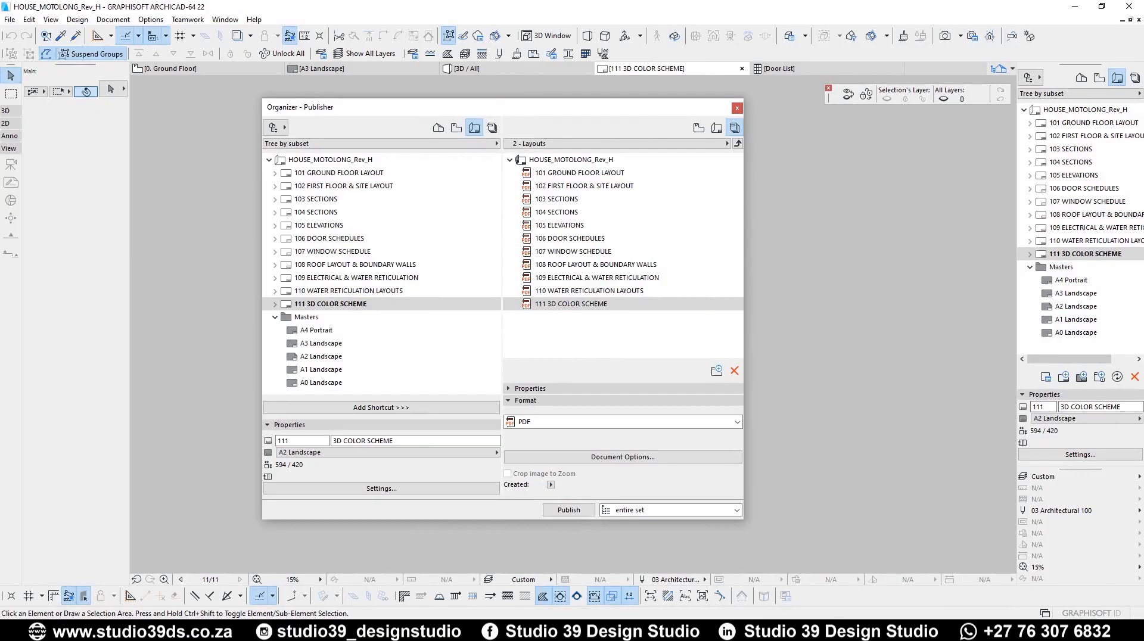
Switch to File Explorer and open 101 GROUND FLOOR LAYOUT.pdf from the HOUSE_MOTOLONG_Rev_H folder on the desktop
left_click(465, 630)
scroll(53, 192, "up", 4)
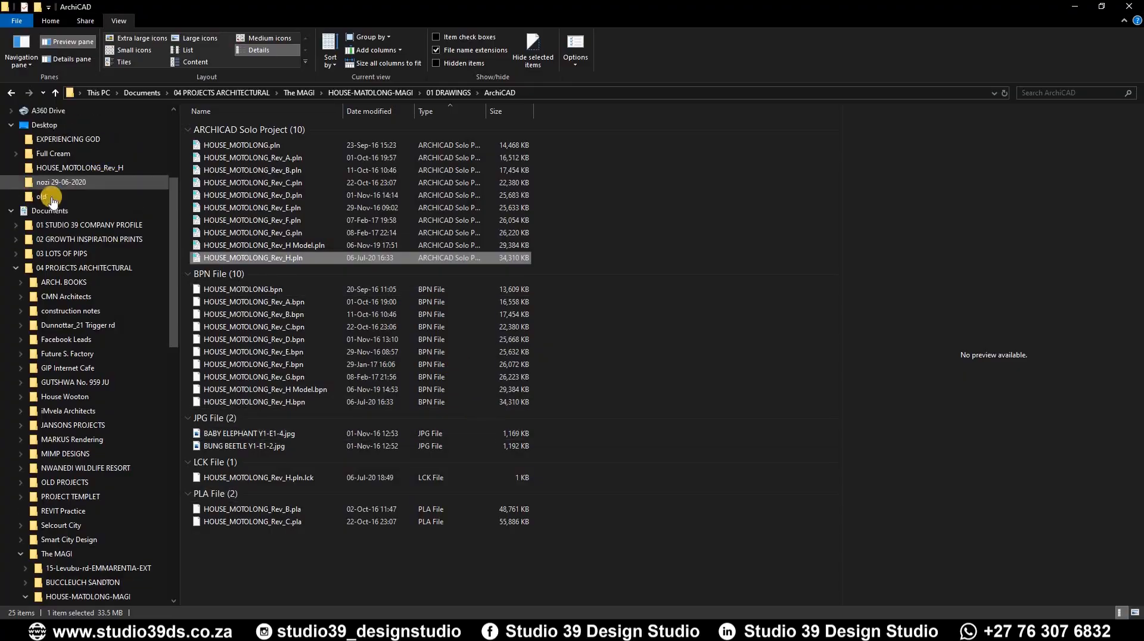
scroll(60, 170, "up", 1)
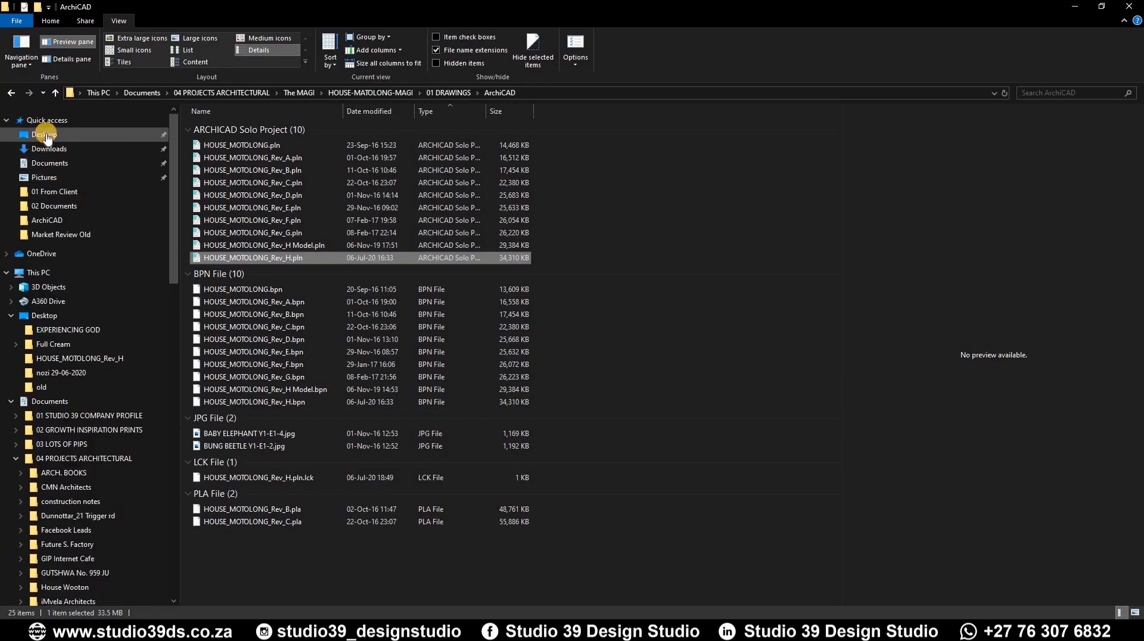
left_click(47, 135)
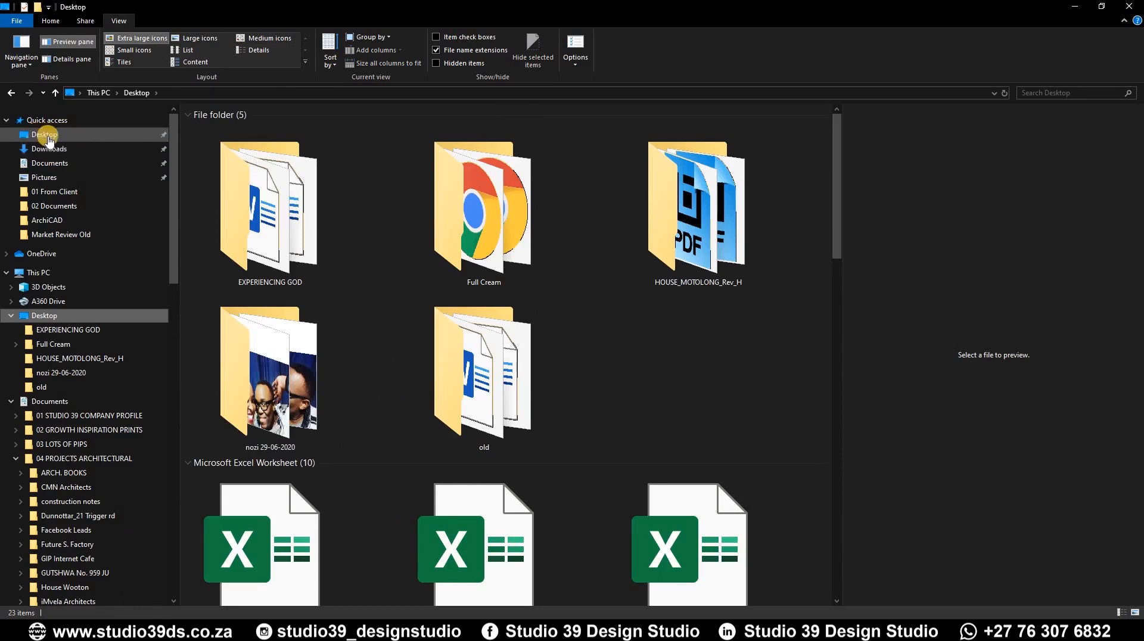
left_click(697, 276)
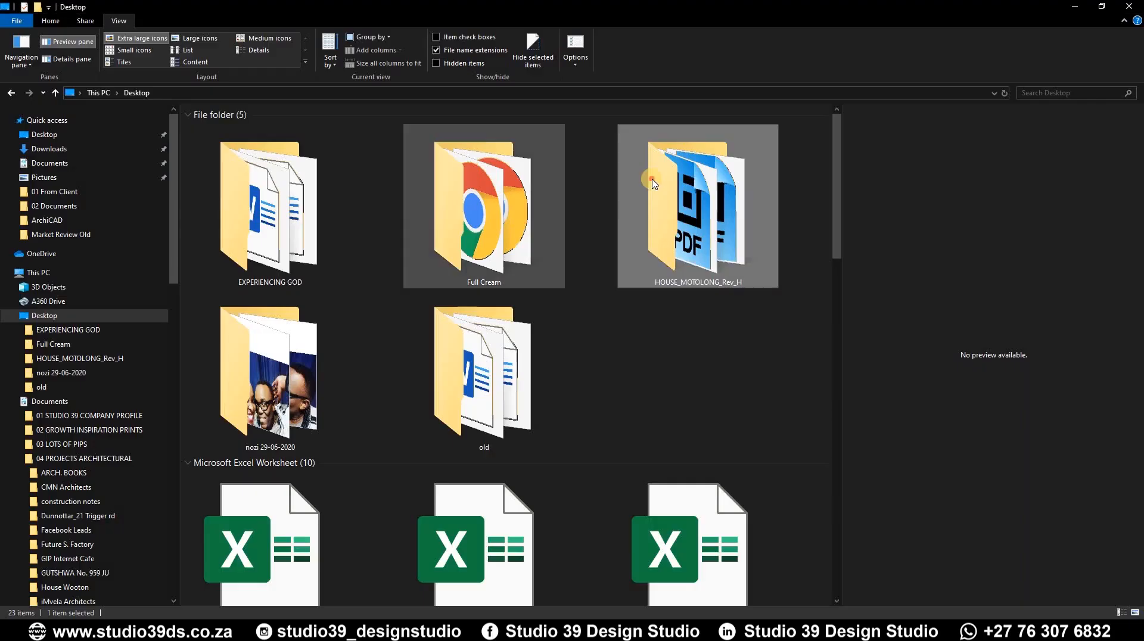
double_click(654, 184)
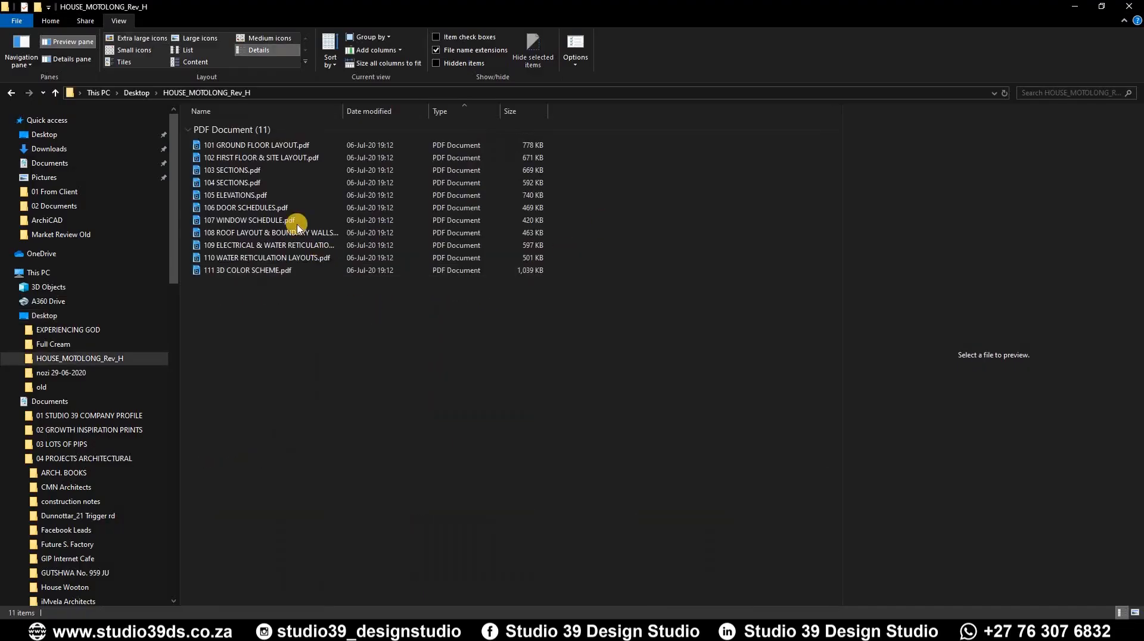
left_click(226, 144)
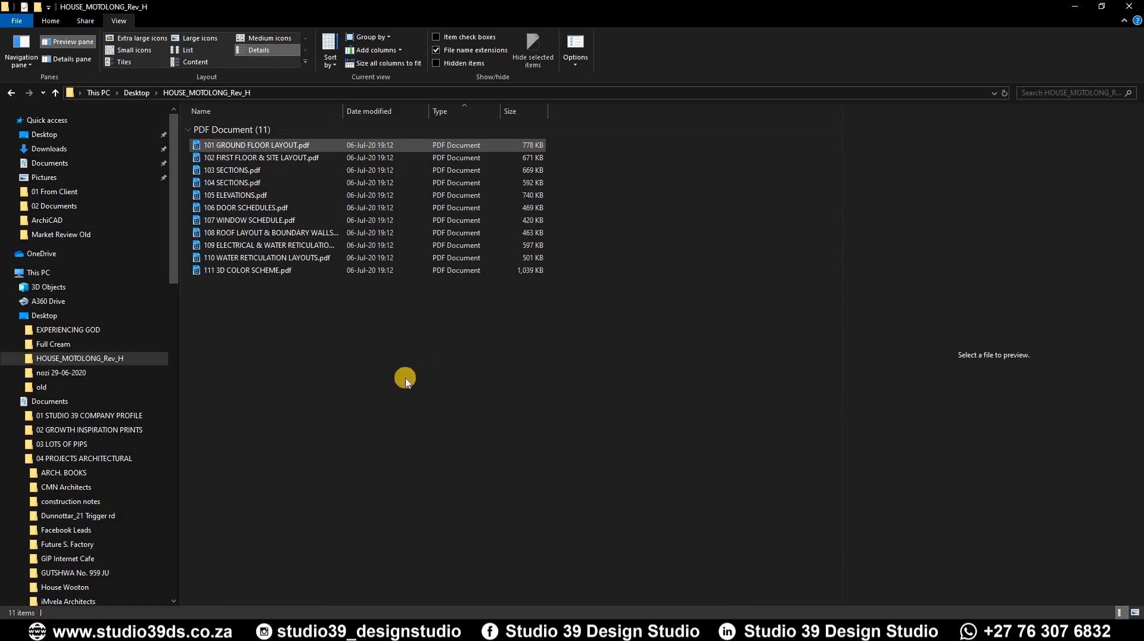
double_click(199, 146)
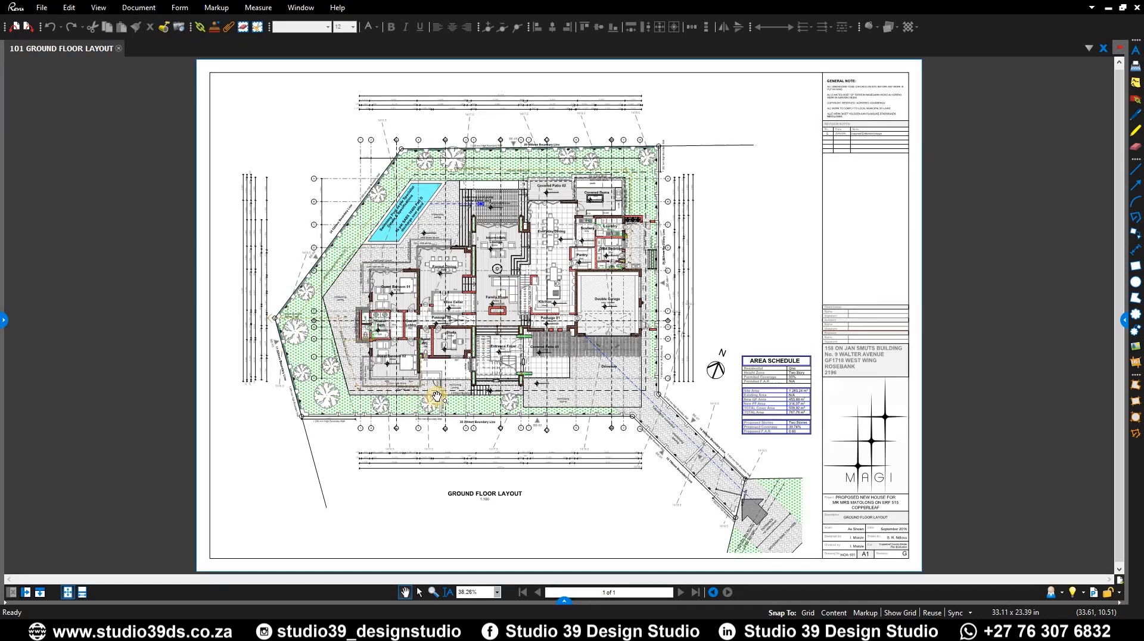
Examine the ground floor plan, title block and drawing details in the published PDF, and close the document
scroll(420, 400, "up", 5)
scroll(431, 420, "down", 6)
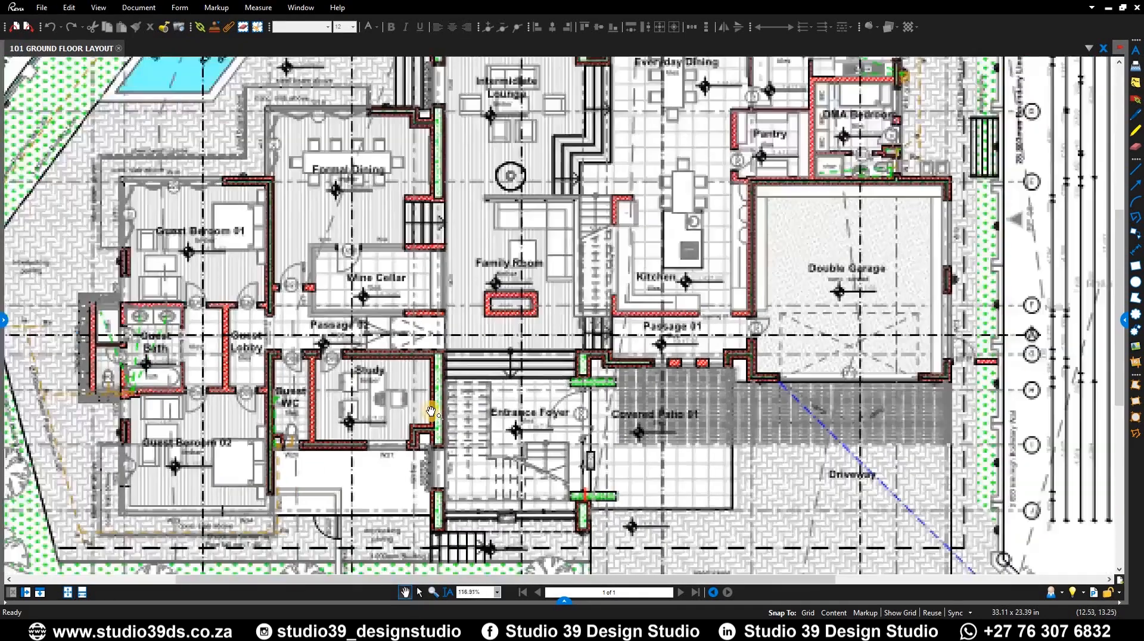
scroll(478, 280, "up", 4)
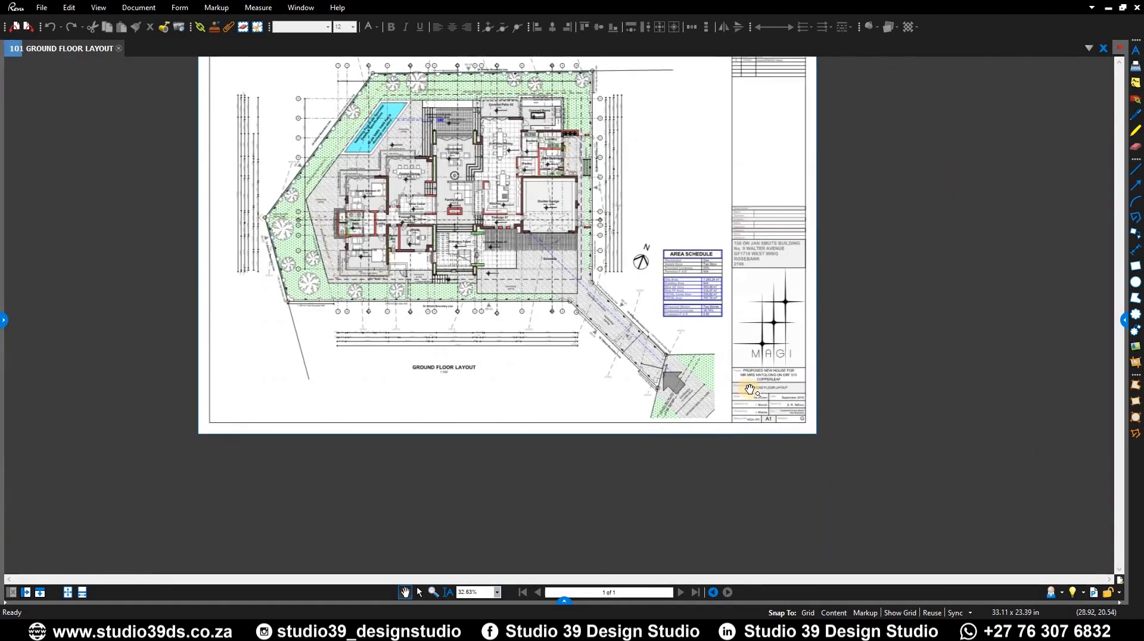
scroll(478, 279, "down", 2)
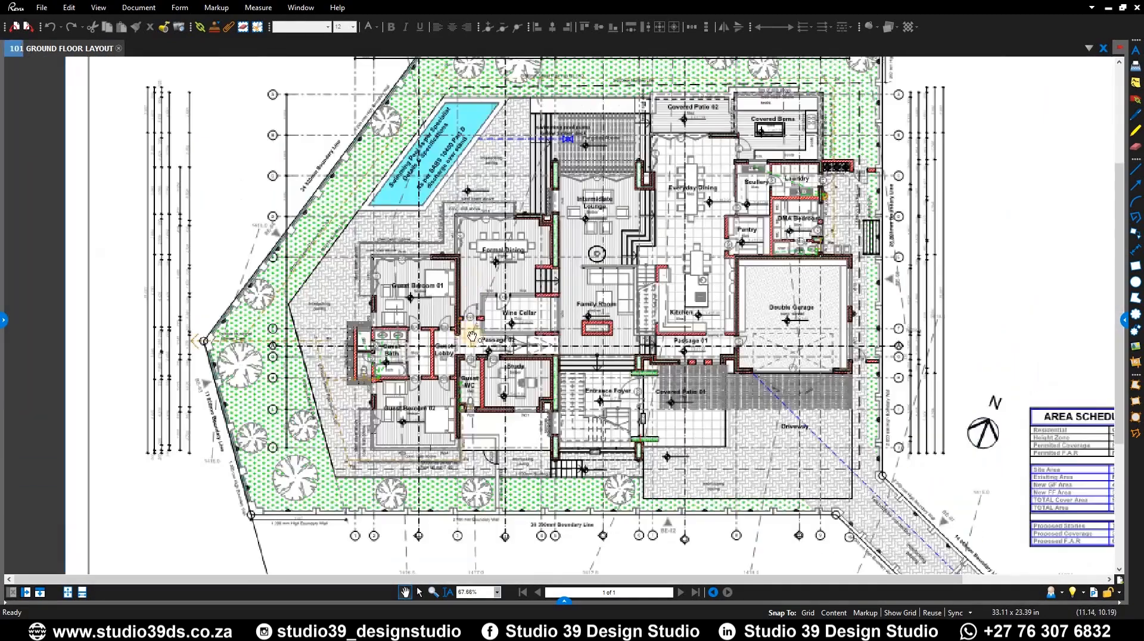
scroll(528, 325, "up", 4)
scroll(530, 329, "down", 2)
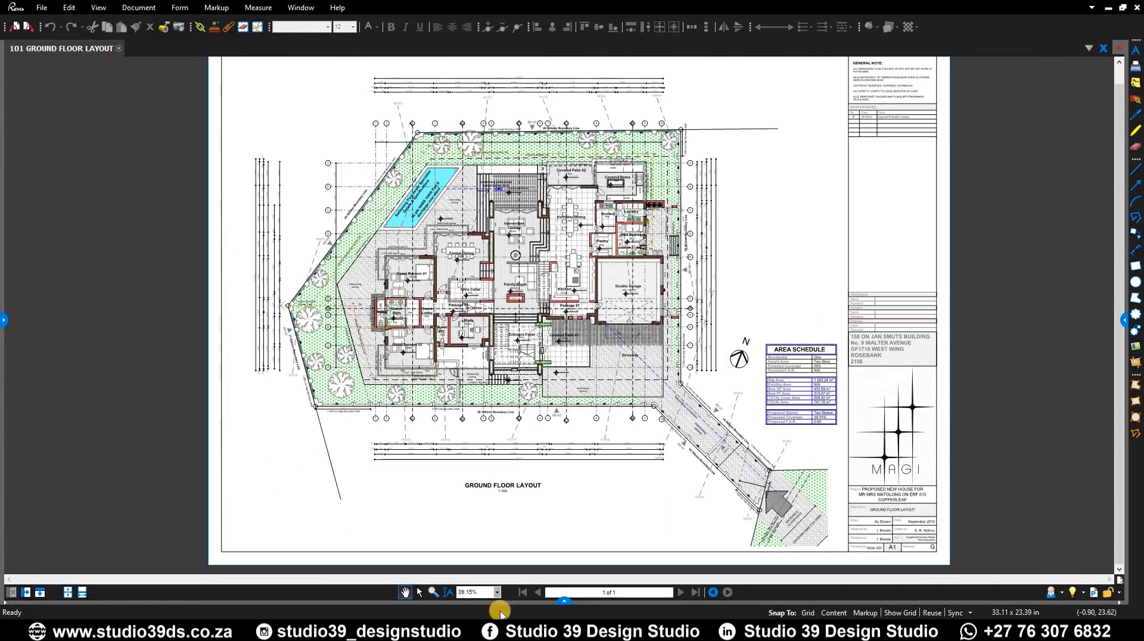
left_click(118, 53)
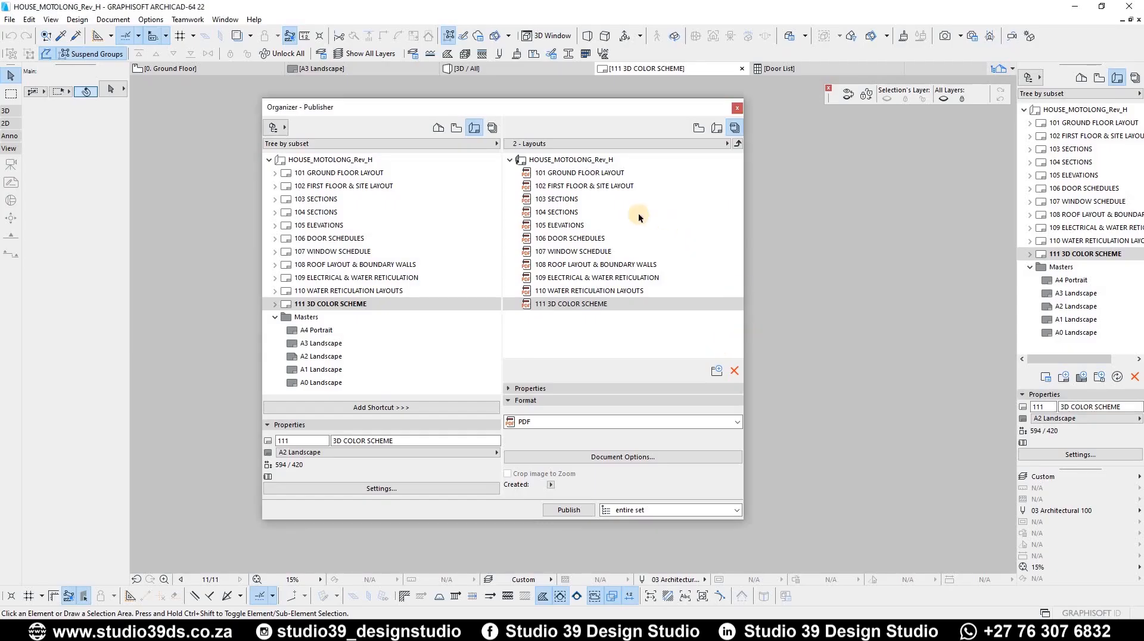
Select layouts 101 to 111 in the 2 - Layouts publisher set and change their output format to DWG
left_click(544, 174)
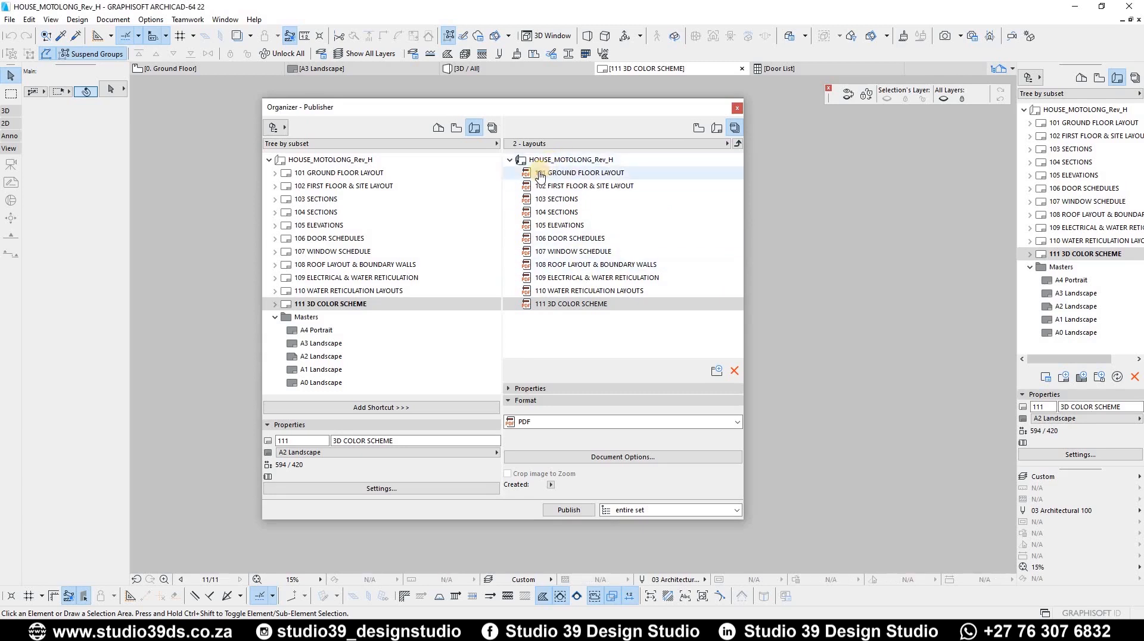
left_click(571, 304, "shift")
left_click(568, 426)
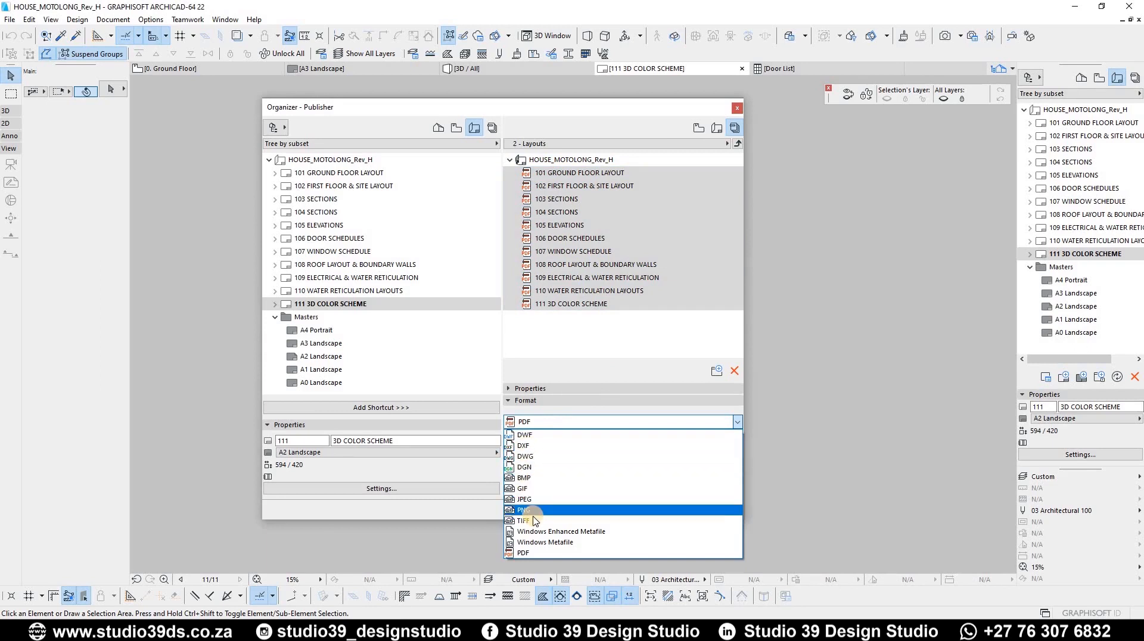
left_click(527, 457)
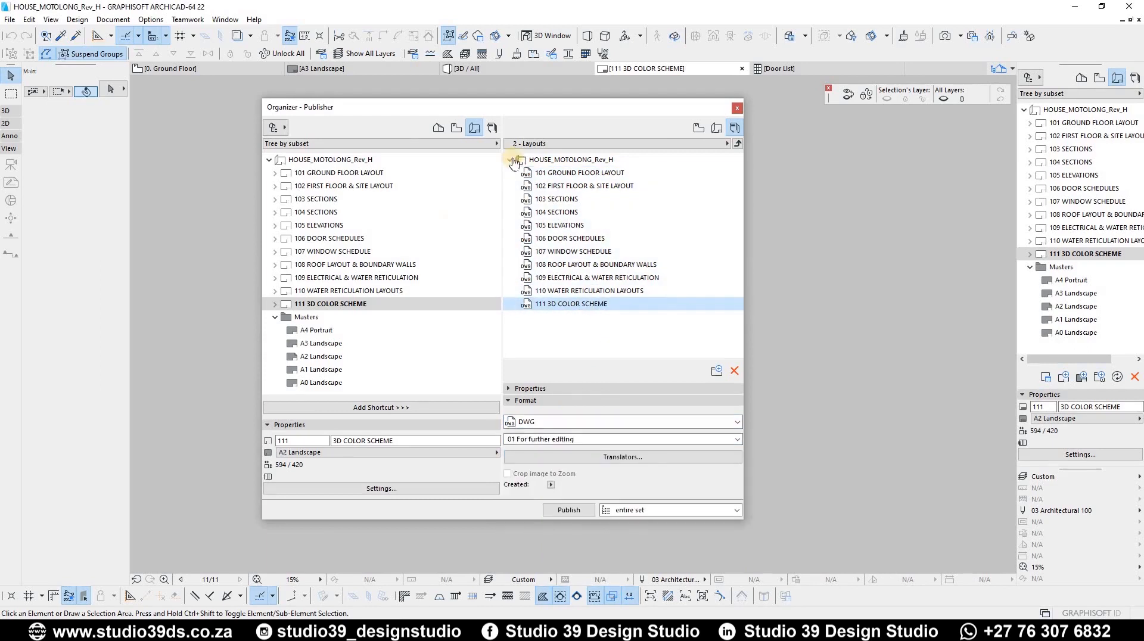
Check the save path in the 2 - Layouts set's publishing properties, and publish the entire set as DWG files
right_click(554, 308)
left_click(596, 376)
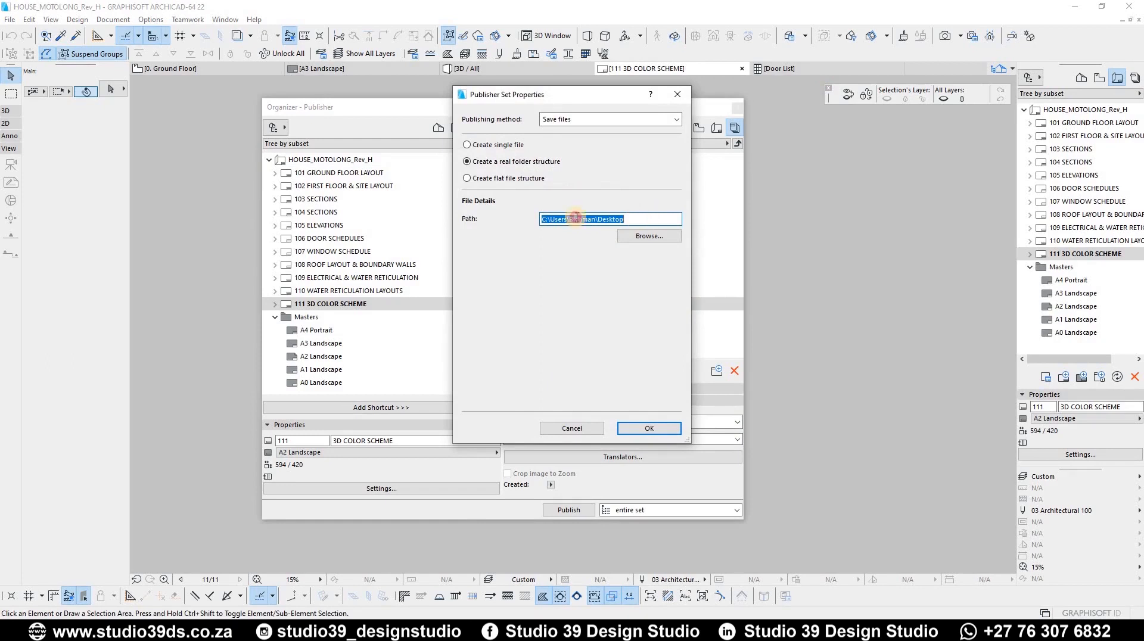
left_click(571, 427)
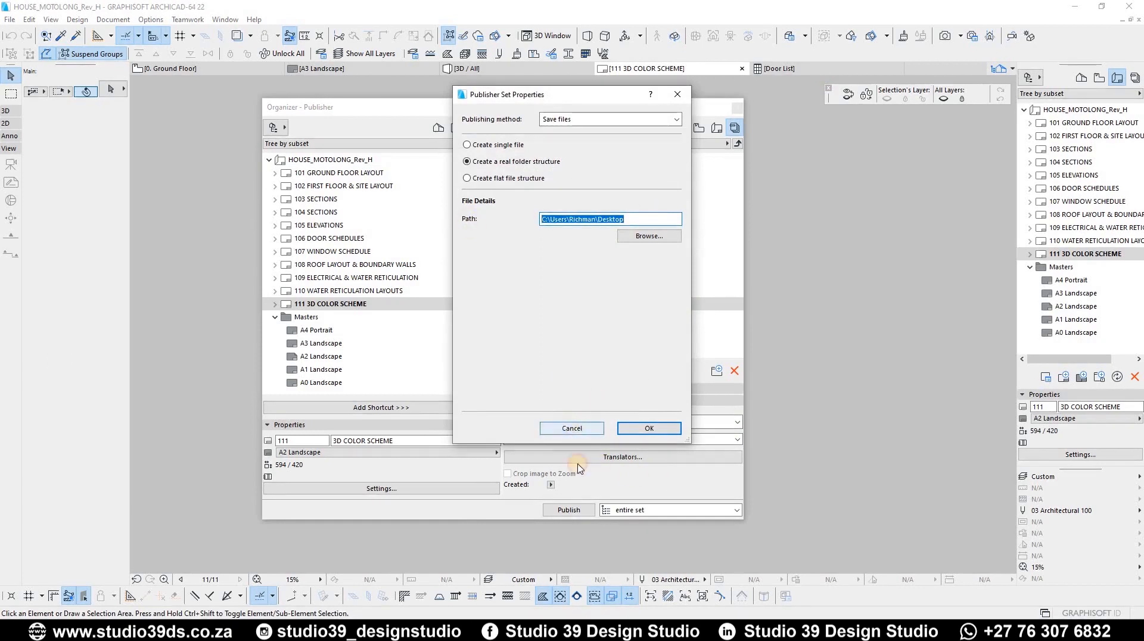
left_click(571, 511)
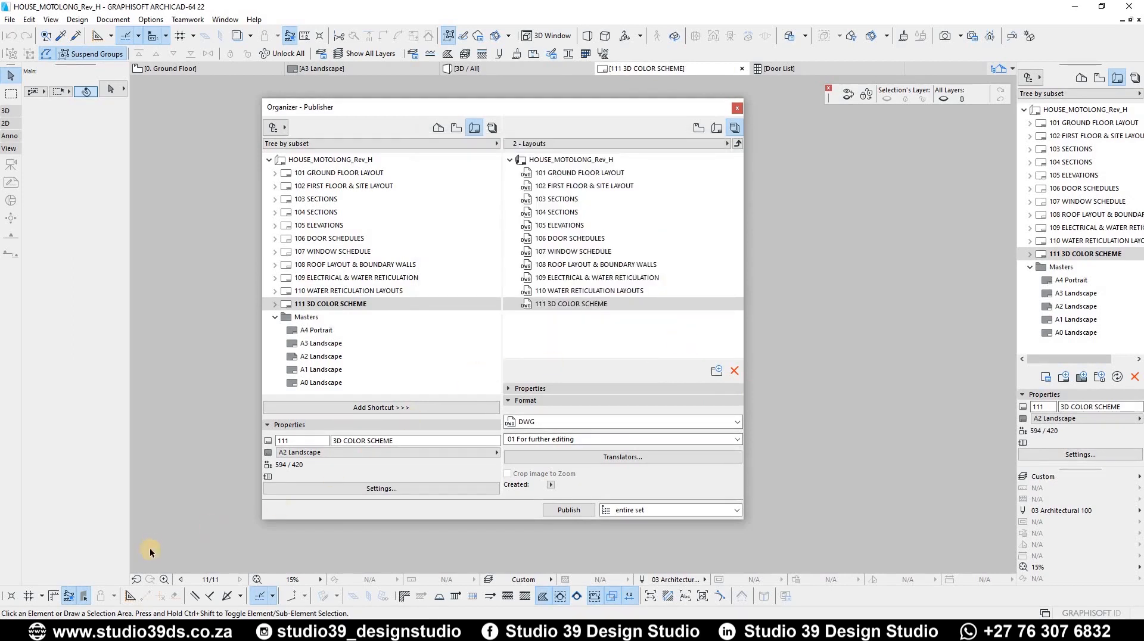
Switch to File Explorer and select 101 GROUND FLOOR LAYOUT.dwg among the published files in the HOUSE_MOTOLONG_Rev_H folder
left_click(127, 630)
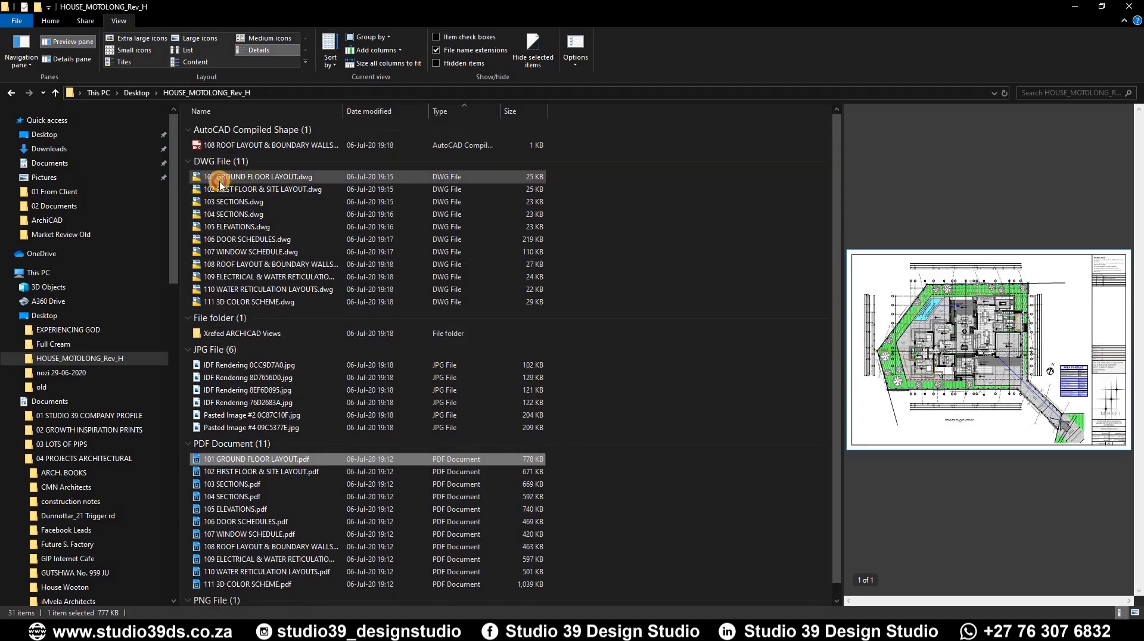
left_click(221, 186)
left_click(225, 177)
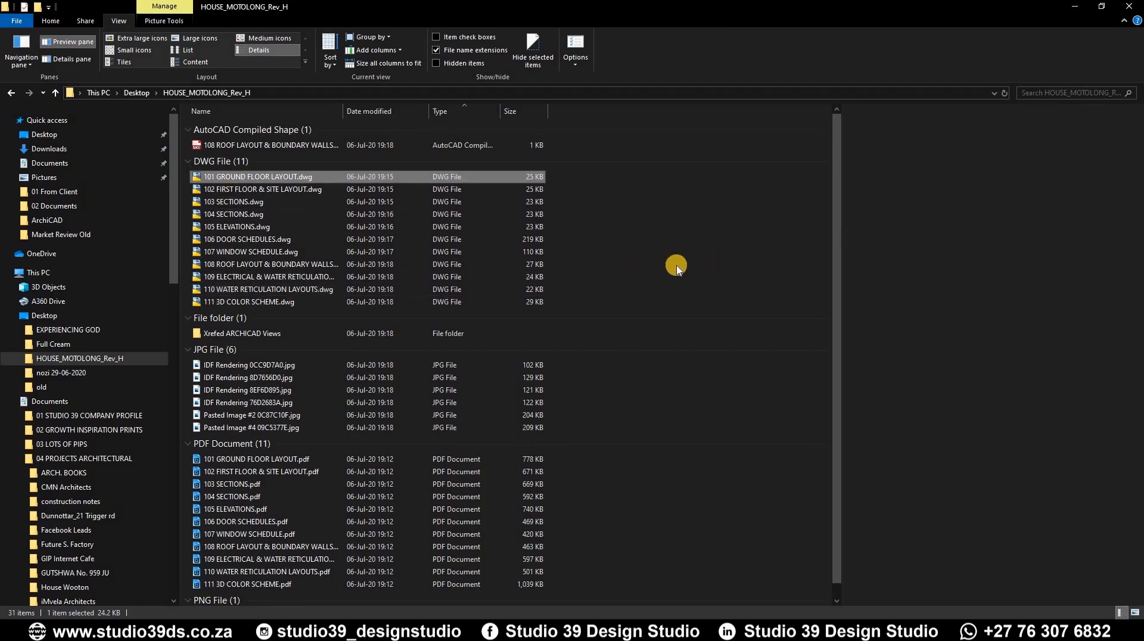
Look through the Xrefed ARCHICAD Views folder as a detailed list, return to its parent folder, and switch to Bluebeam Revu
left_click(227, 334)
double_click(217, 334)
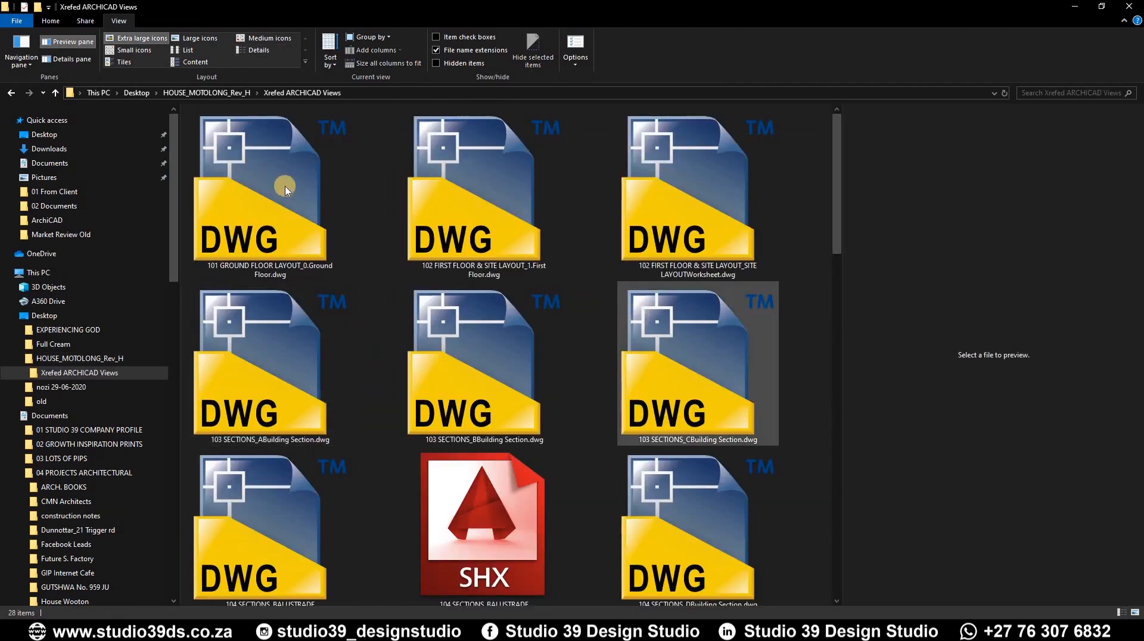
left_click(259, 50)
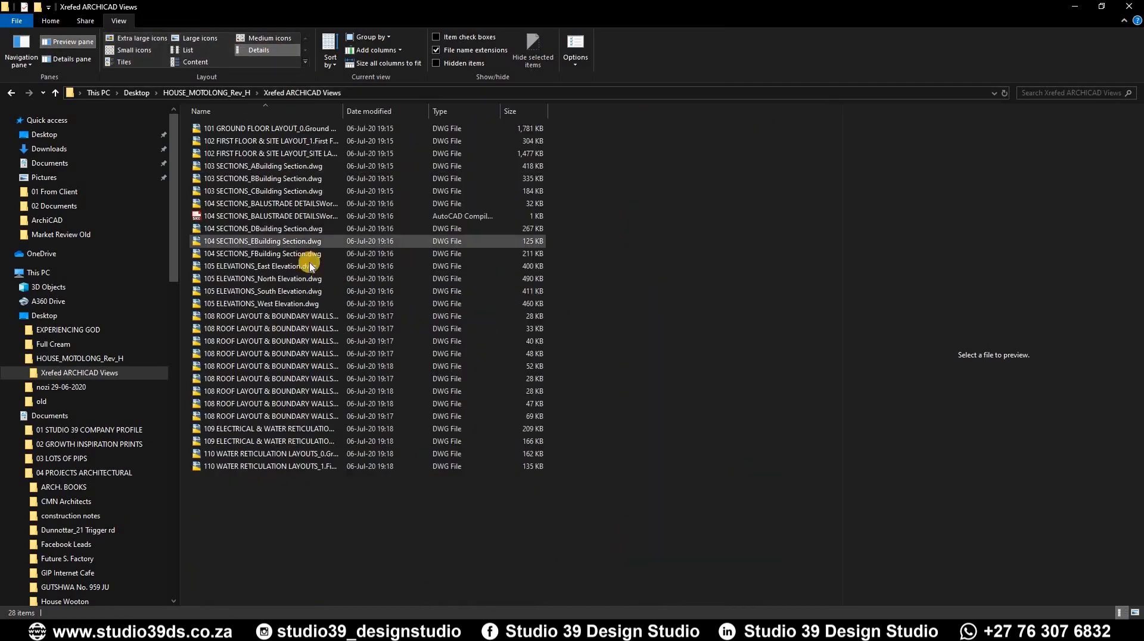
left_click(53, 93)
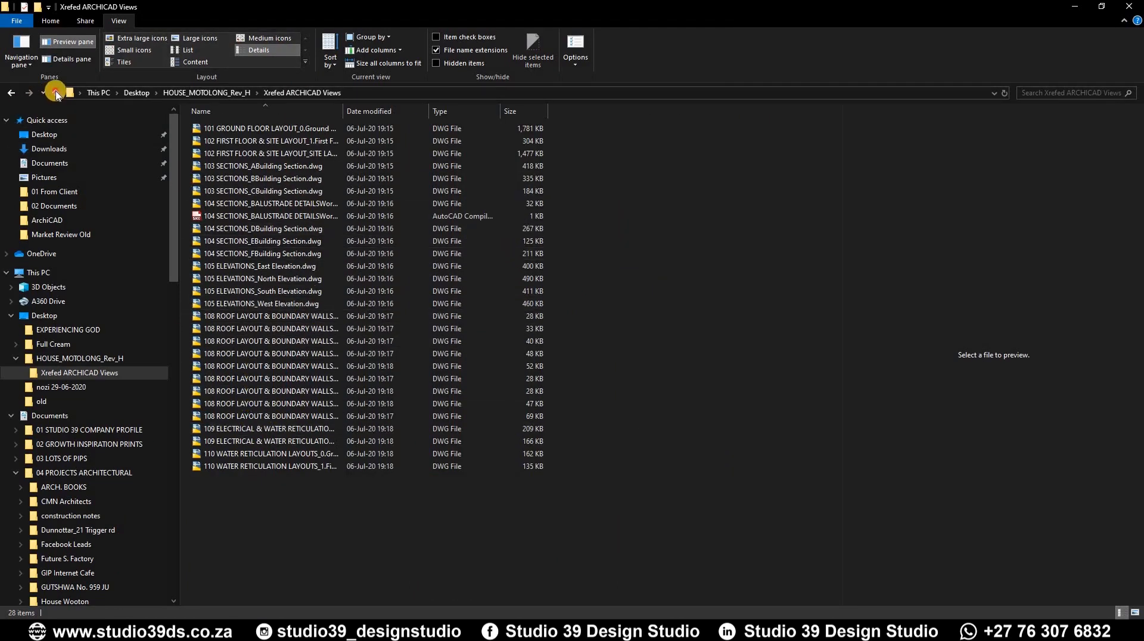
scroll(638, 296, "down", 1)
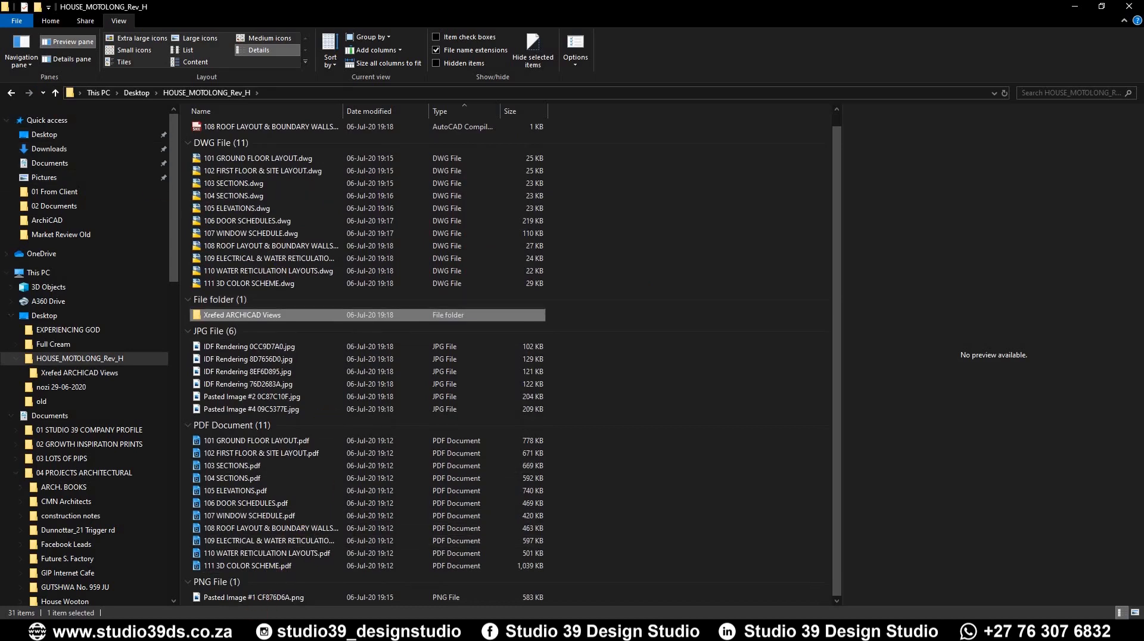
left_click(221, 629)
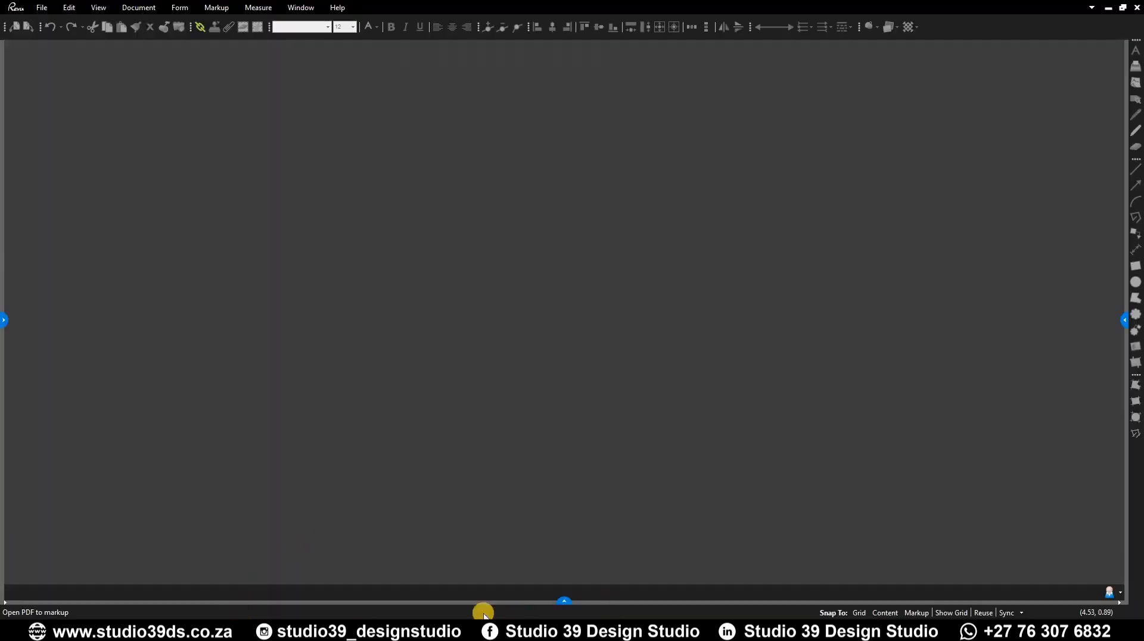